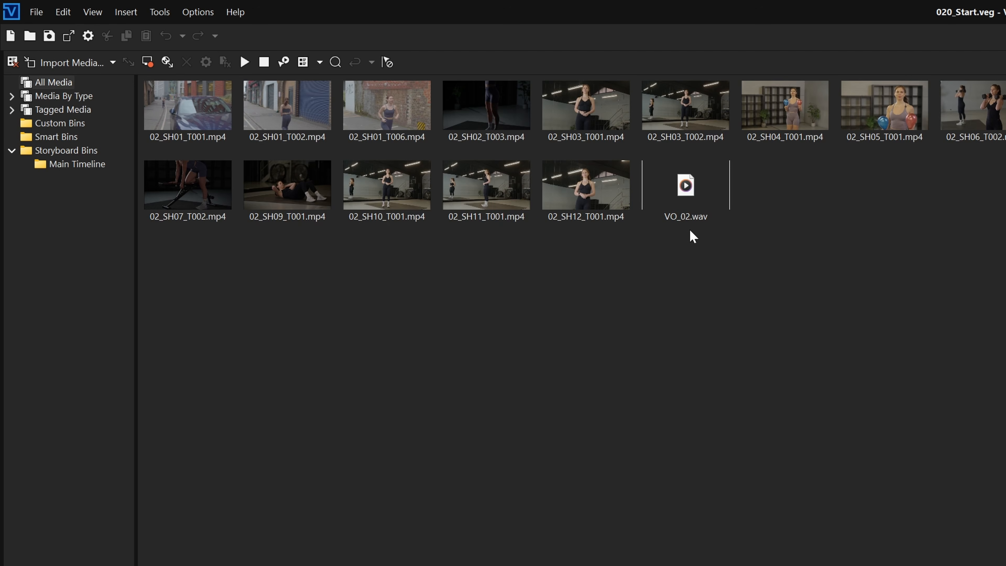
- Switch to File Explorer and place the Swag Parade - Trendsetter (Instrumental) audio file on the audio track at 00:00:55:00
{"action": "left_click", "coordinate": [686, 191]}
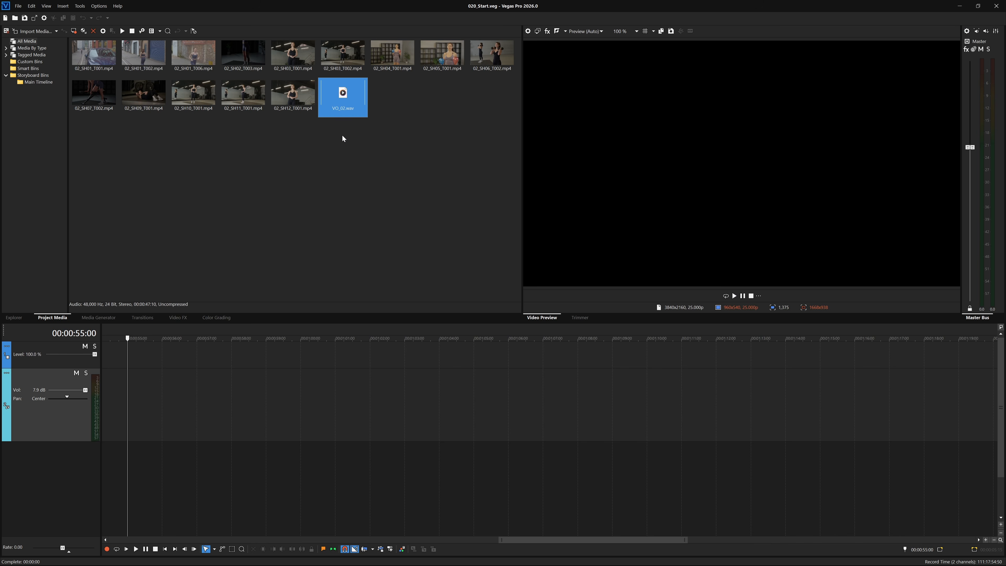
{"action": "key", "text": "alt+Tab"}
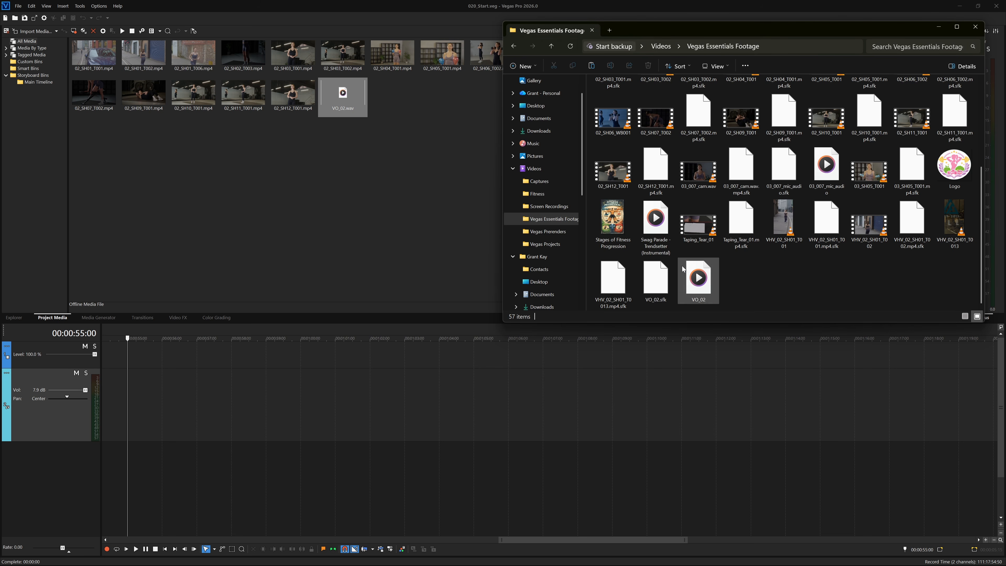
{"action": "left_click_drag", "start_coordinate": [661, 234], "coordinate": [133, 423]}
{"action": "left_click", "coordinate": [355, 200]}
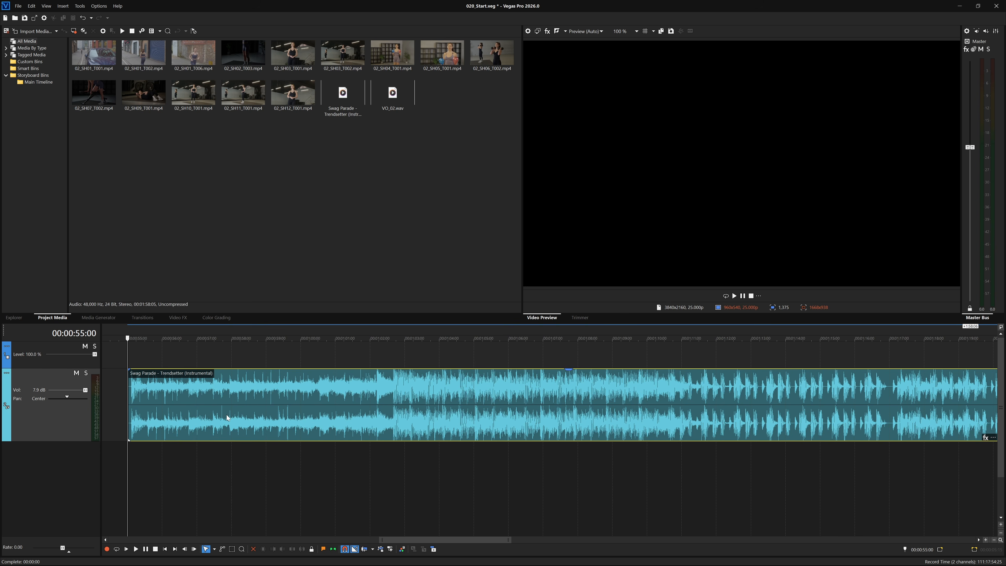
- Delete the Swag Parade music event from the timeline, keeping its file in the project media
{"action": "left_click", "coordinate": [19, 320]}
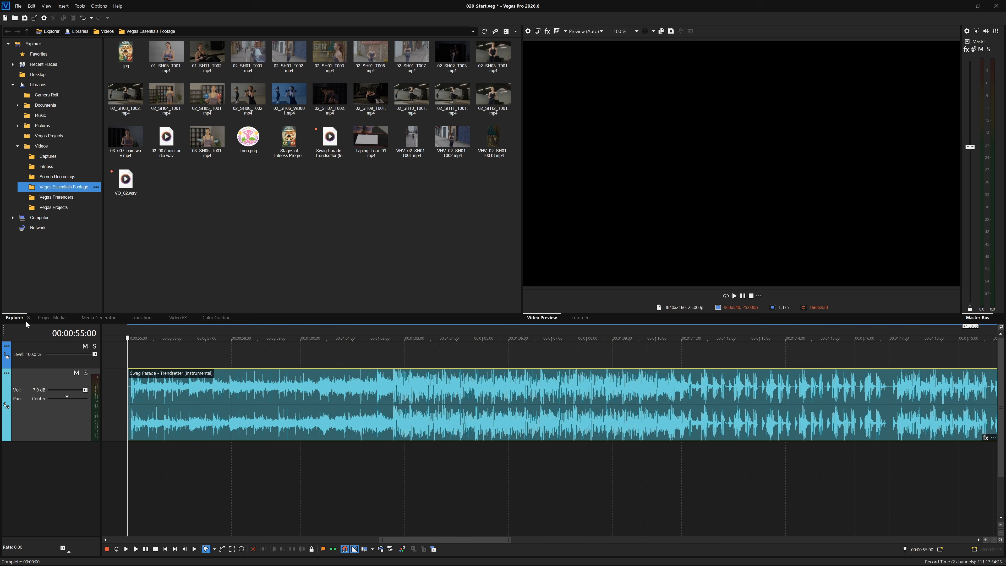
{"action": "left_click", "coordinate": [61, 318]}
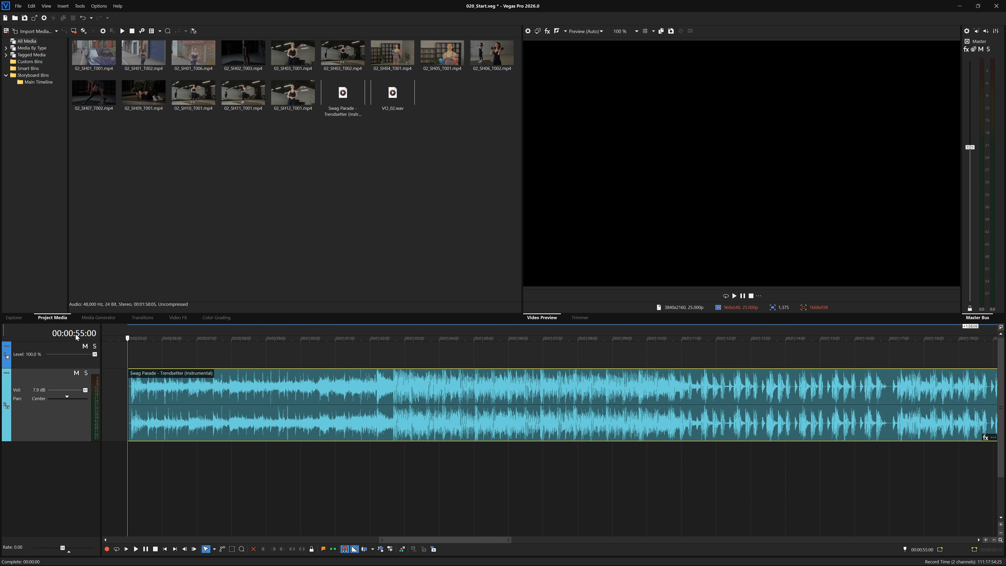
{"action": "left_click", "coordinate": [353, 422]}
{"action": "key", "text": "Delete"}
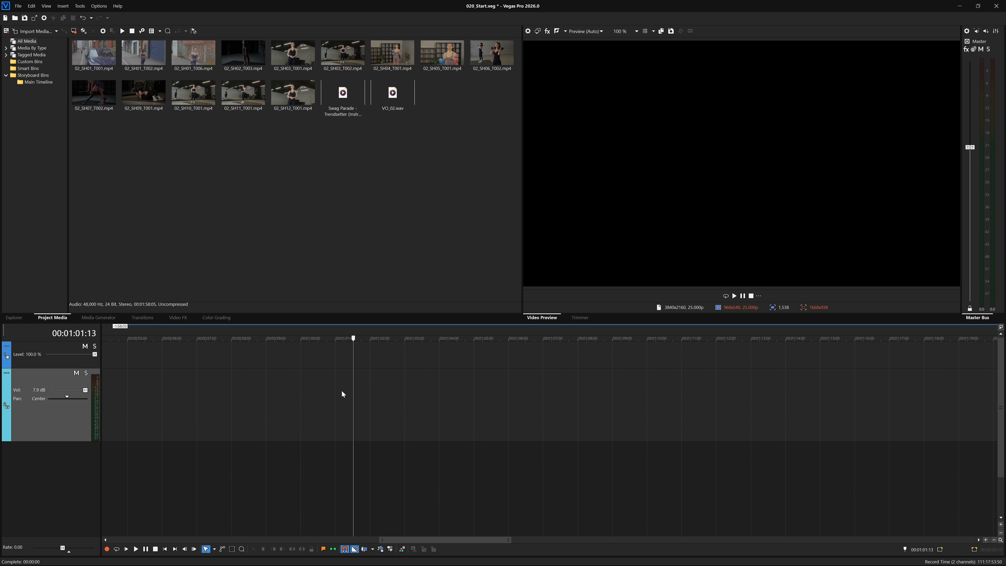
- Place 02_SH04_T001.mp4 with its audio just after 00:00:55:00, scrub through it, and shift it slightly later
{"action": "left_click_drag", "start_coordinate": [392, 56], "coordinate": [145, 389]}
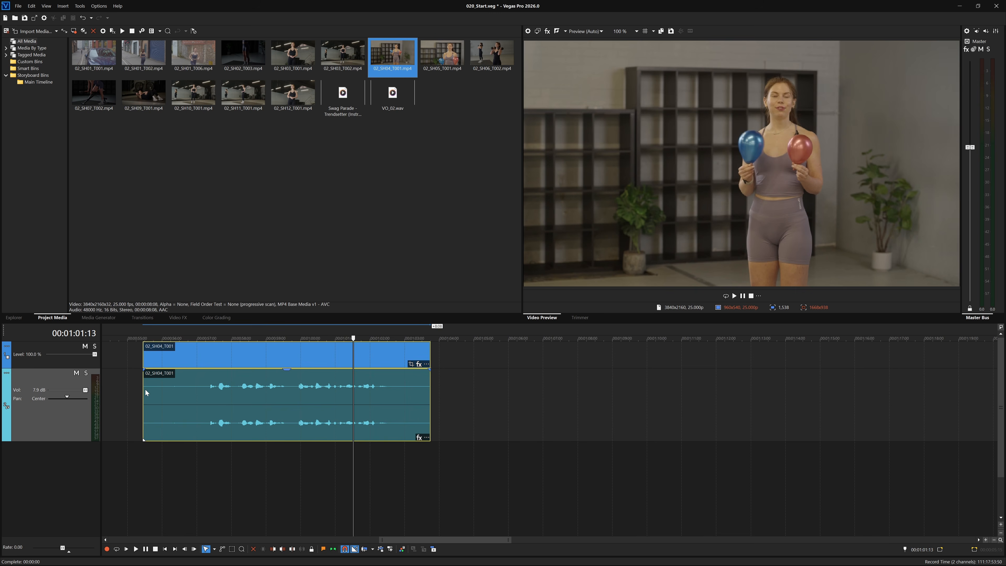
{"action": "left_click", "coordinate": [201, 338]}
{"action": "left_click_drag", "start_coordinate": [201, 338], "coordinate": [284, 370]}
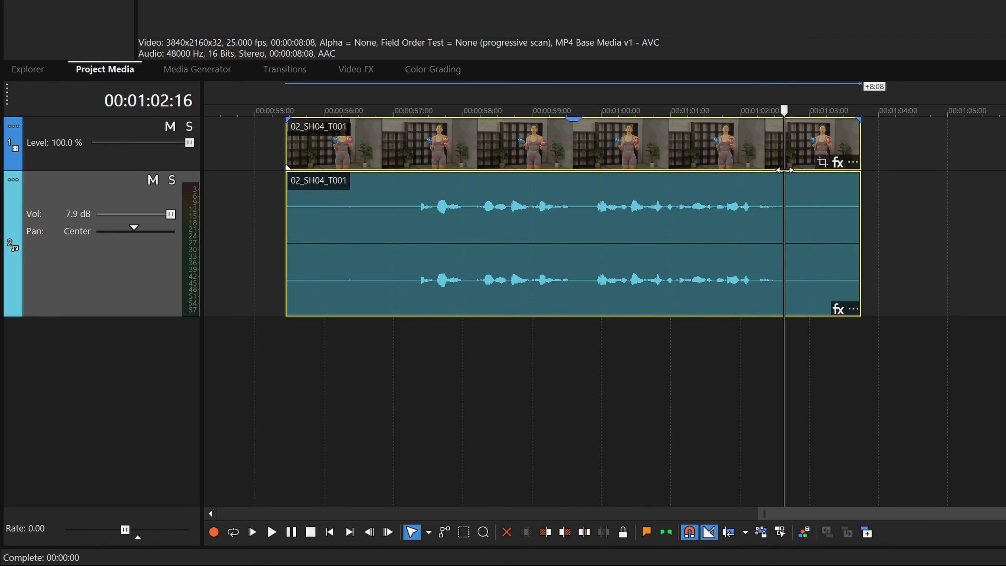
{"action": "left_click_drag", "start_coordinate": [569, 175], "coordinate": [389, 186]}
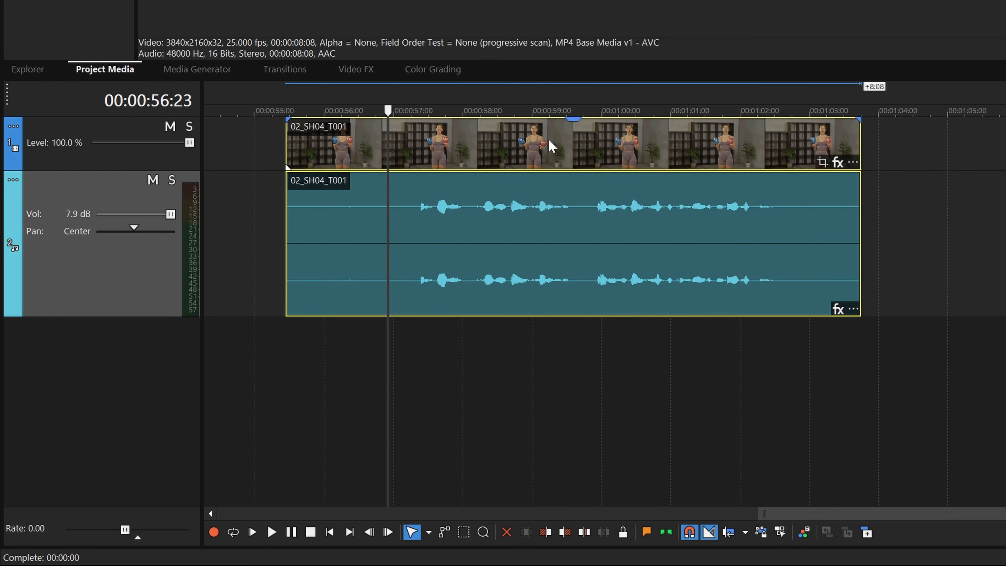
{"action": "mouse_move", "coordinate": [550, 146]}
{"action": "left_mouse_down"}
{"action": "mouse_move", "coordinate": [944, 158]}
{"action": "mouse_move", "coordinate": [878, 176]}
{"action": "mouse_move", "coordinate": [595, 170]}
{"action": "mouse_move", "coordinate": [640, 169]}
{"action": "mouse_move", "coordinate": [564, 152]}
{"action": "left_mouse_up"}
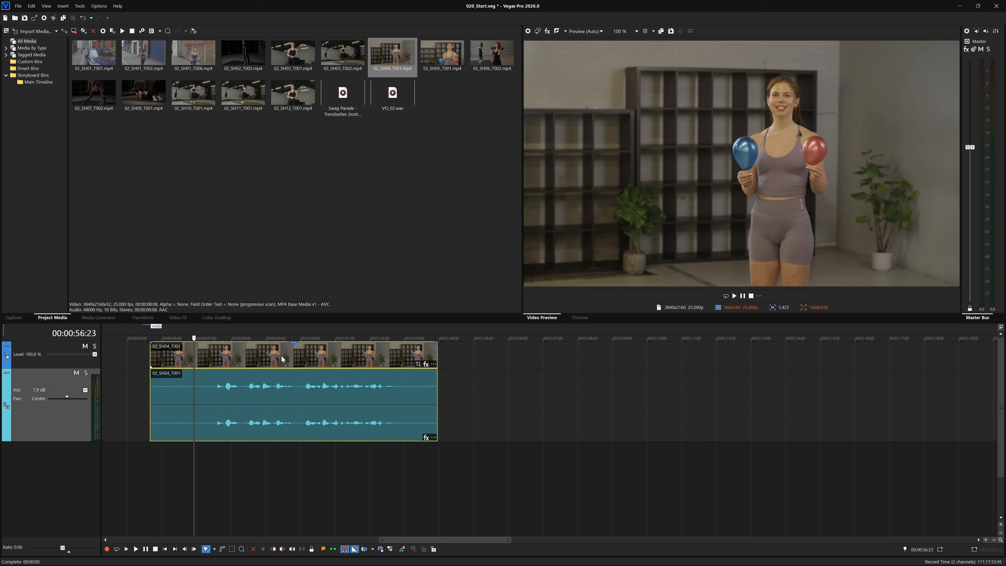
- Add the Swag Parade music from the project media to a new audio track at the start of the timeline
{"action": "left_click_drag", "start_coordinate": [282, 359], "coordinate": [113, 541]}
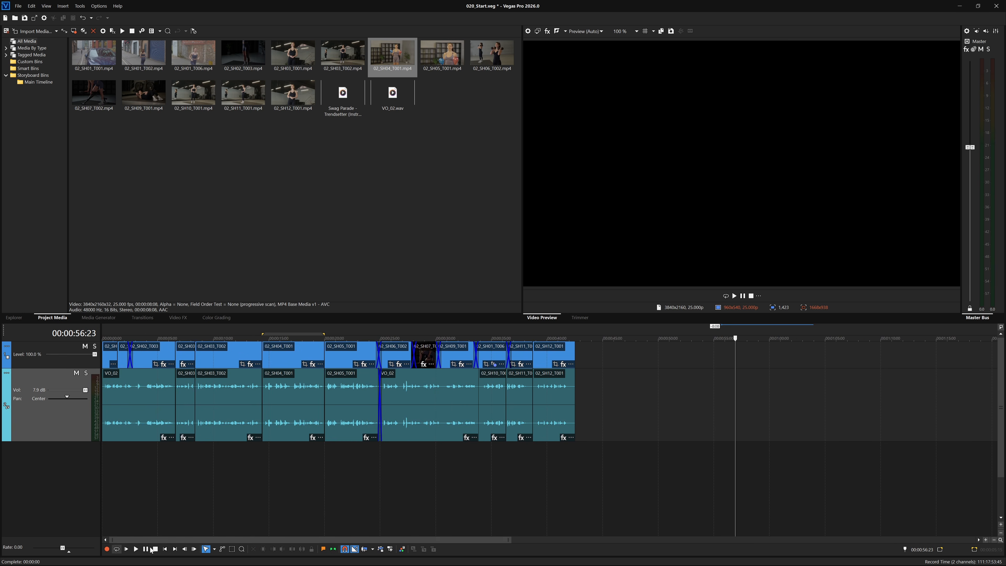
{"action": "left_click_drag", "start_coordinate": [508, 539], "coordinate": [421, 540]}
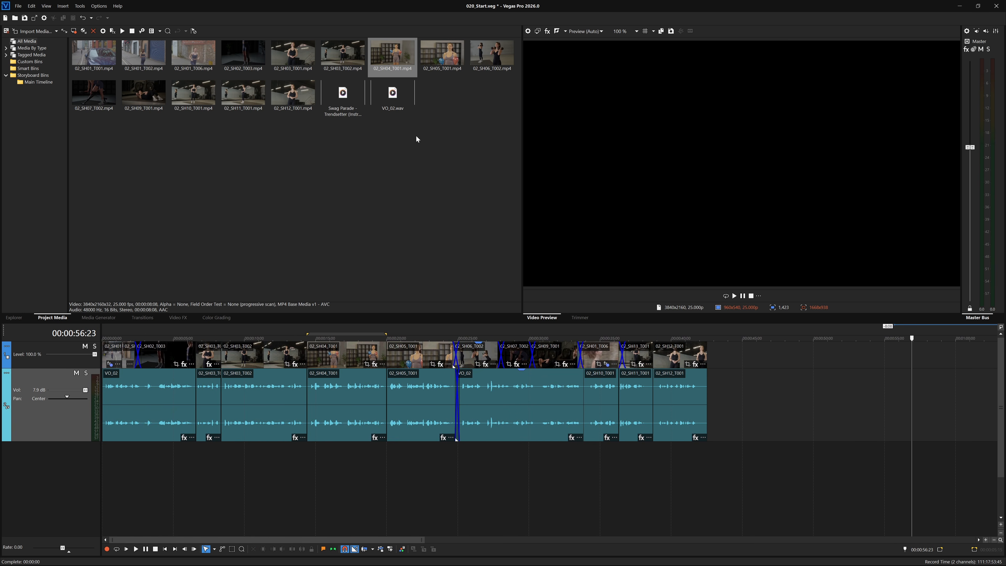
{"action": "left_click_drag", "start_coordinate": [344, 99], "coordinate": [79, 517]}
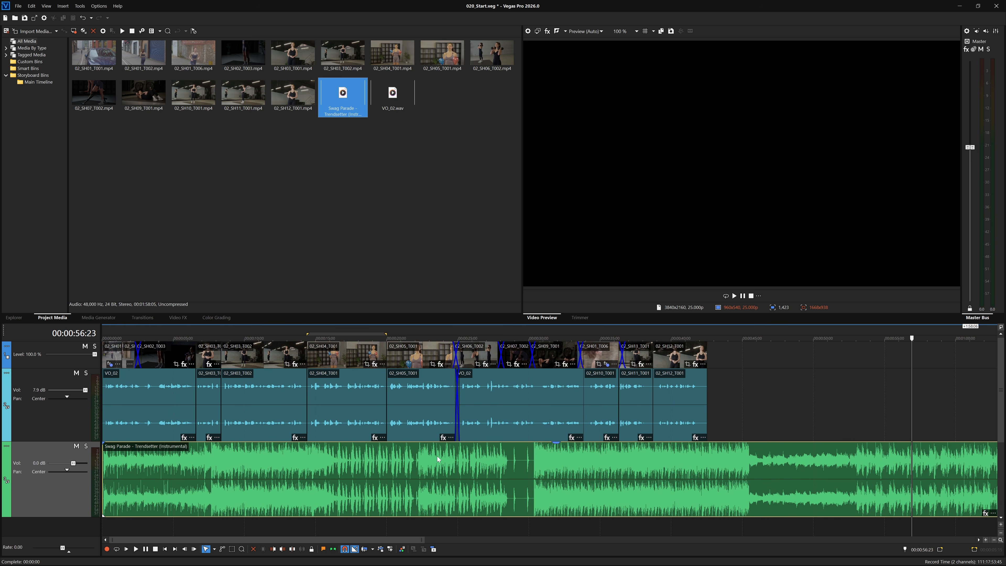
- Split the music at 00:00:44:21, delete the remainder, and trim its end to match the end of the last video clip
{"action": "mouse_move", "coordinate": [911, 338]}
{"action": "left_mouse_down"}
{"action": "mouse_move", "coordinate": [662, 362]}
{"action": "mouse_move", "coordinate": [475, 365]}
{"action": "mouse_move", "coordinate": [797, 384]}
{"action": "mouse_move", "coordinate": [702, 424]}
{"action": "mouse_move", "coordinate": [757, 438]}
{"action": "mouse_move", "coordinate": [739, 472]}
{"action": "left_mouse_up"}
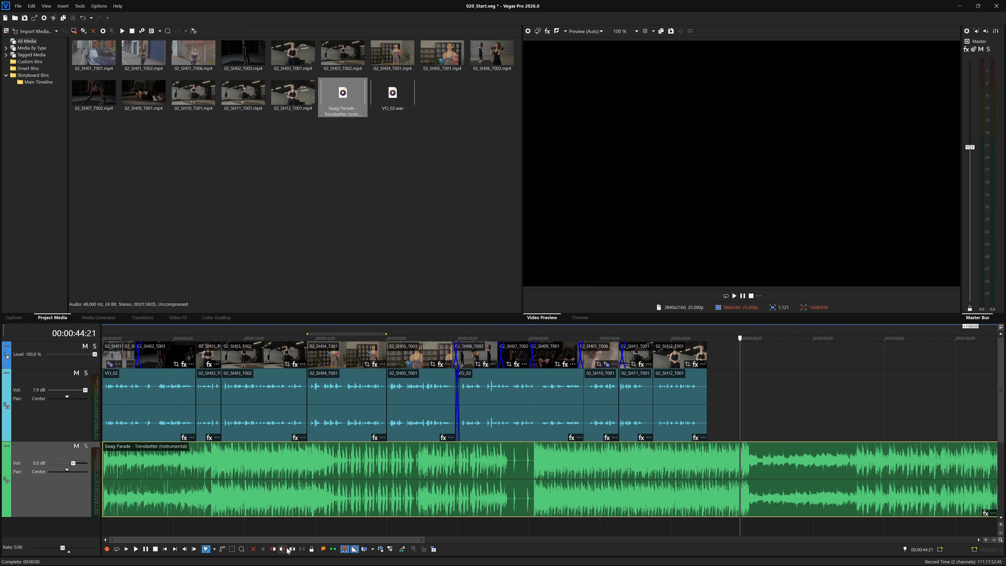
{"action": "key", "text": "s"}
{"action": "left_click", "coordinate": [795, 460]}
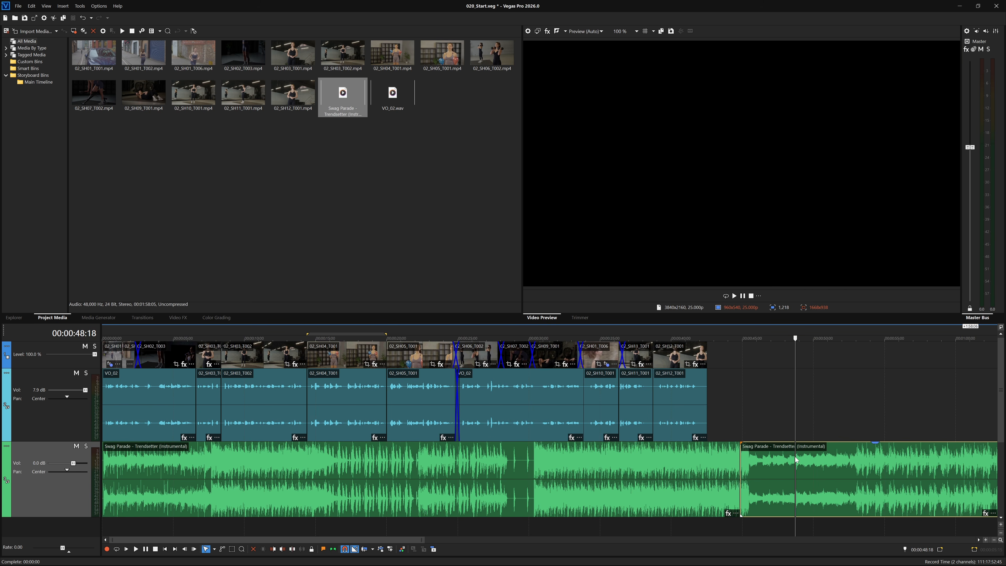
{"action": "key", "text": "Delete"}
{"action": "left_click_drag", "start_coordinate": [739, 473], "coordinate": [707, 466]}
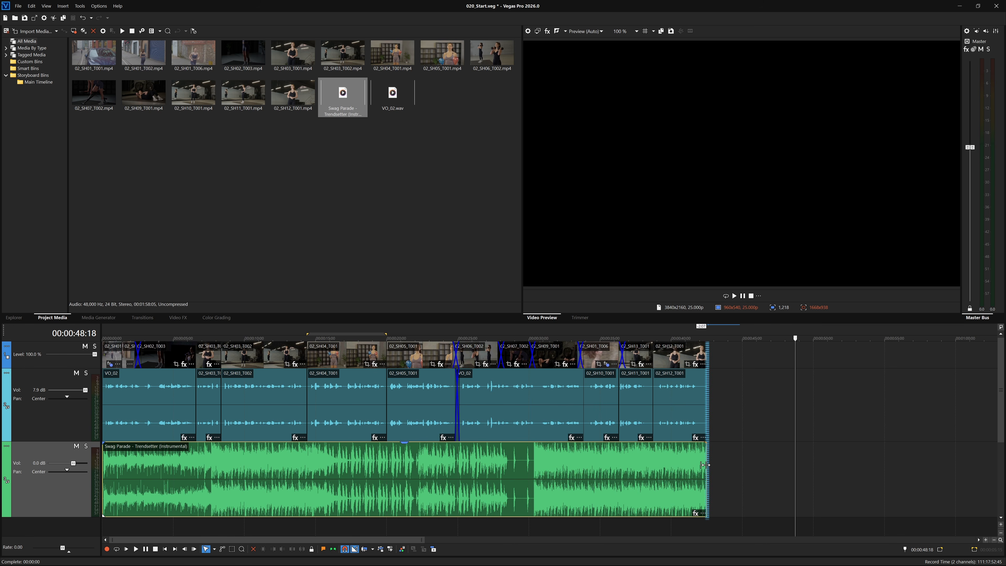
- Return the playhead to the start and toggle solo and mute on and off for the music track
{"action": "left_click", "coordinate": [633, 352]}
{"action": "left_click_drag", "start_coordinate": [620, 351], "coordinate": [56, 368]}
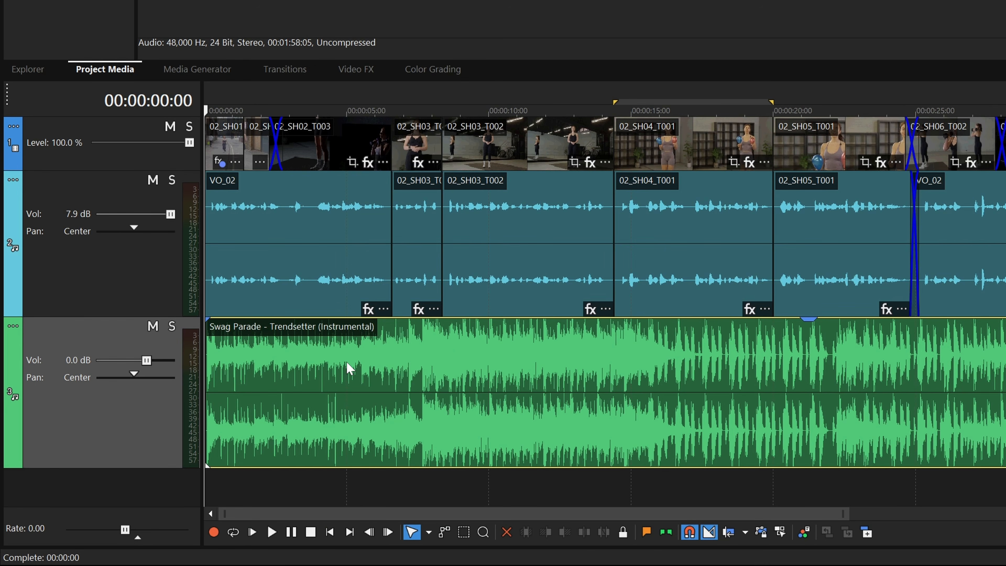
{"action": "left_click", "coordinate": [172, 326]}
{"action": "left_click", "coordinate": [152, 326]}
{"action": "left_click", "coordinate": [153, 326]}
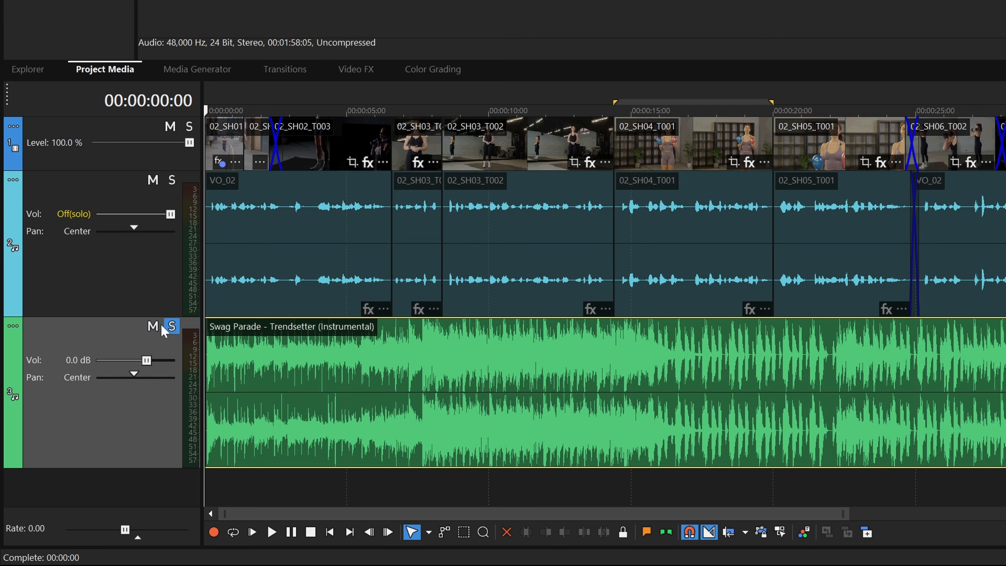
{"action": "left_click", "coordinate": [171, 325]}
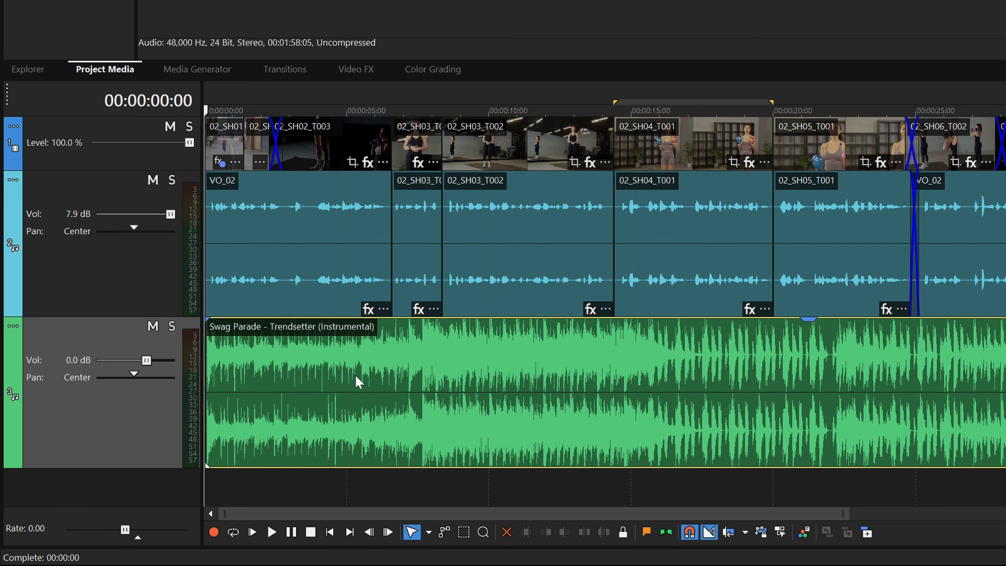
- Lower the music event's gain to about -10.1 dB, playing the mix before and after the change
{"action": "key", "text": "space"}
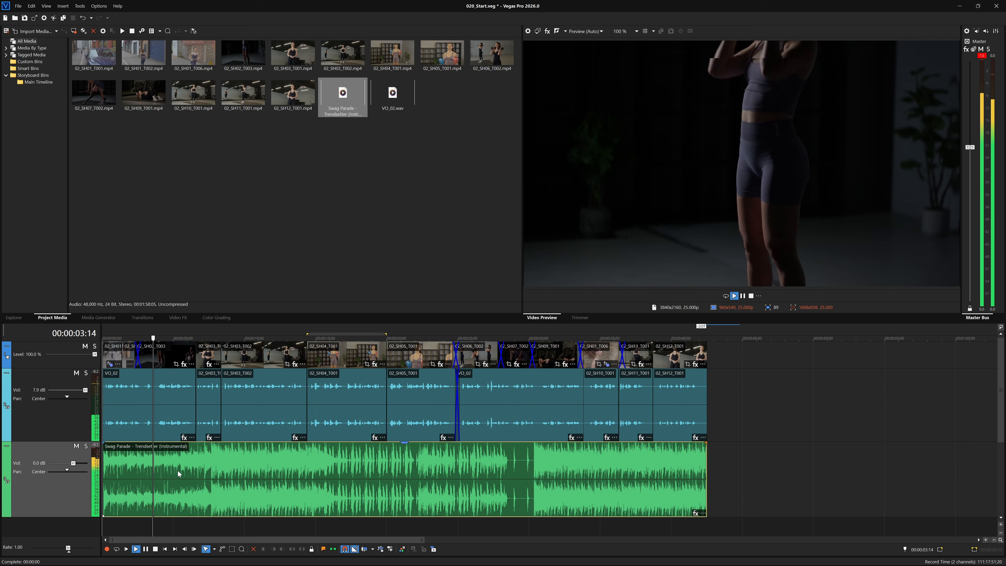
{"action": "key", "text": "Return"}
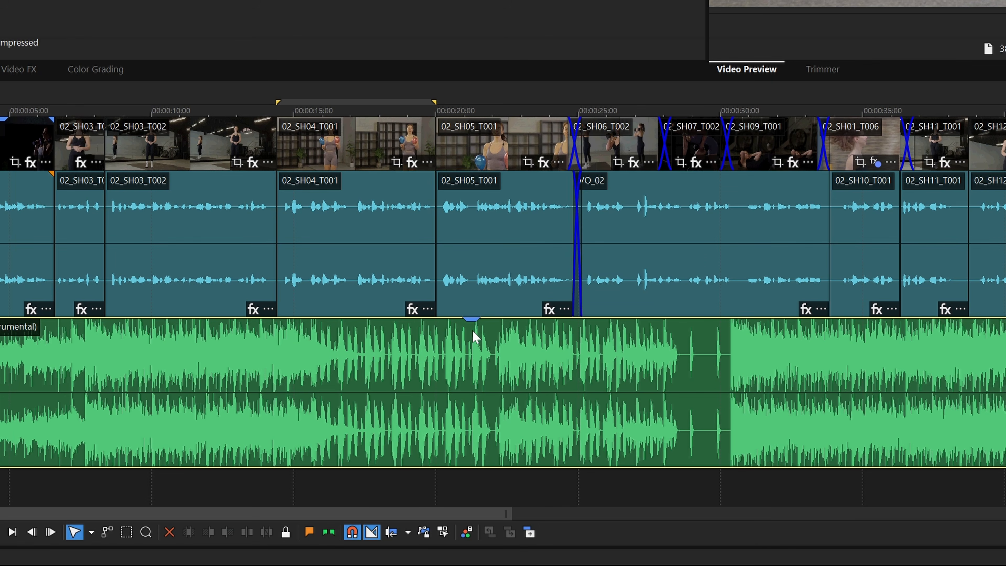
{"action": "mouse_move", "coordinate": [472, 325]}
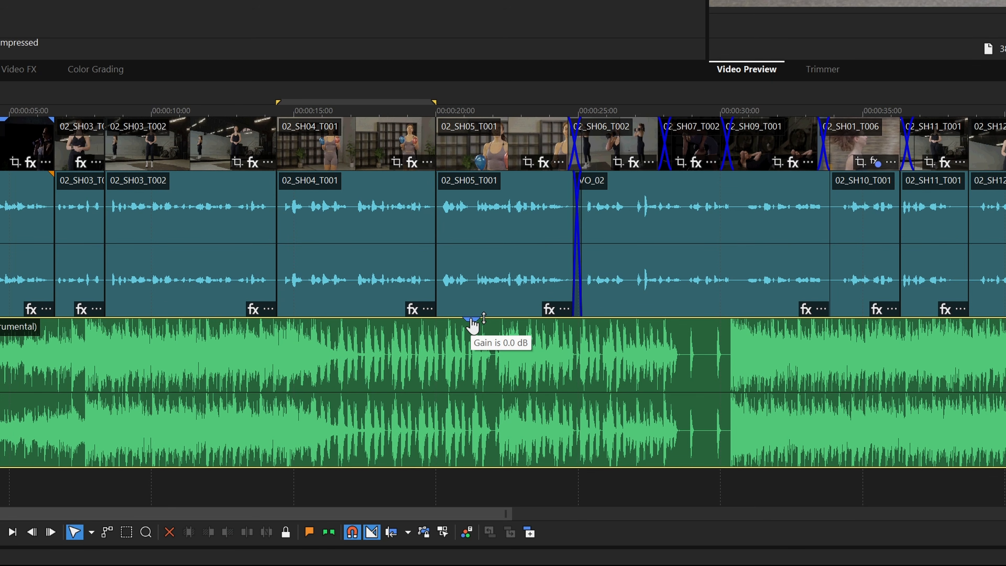
{"action": "left_click_drag", "start_coordinate": [472, 326], "coordinate": [465, 429]}
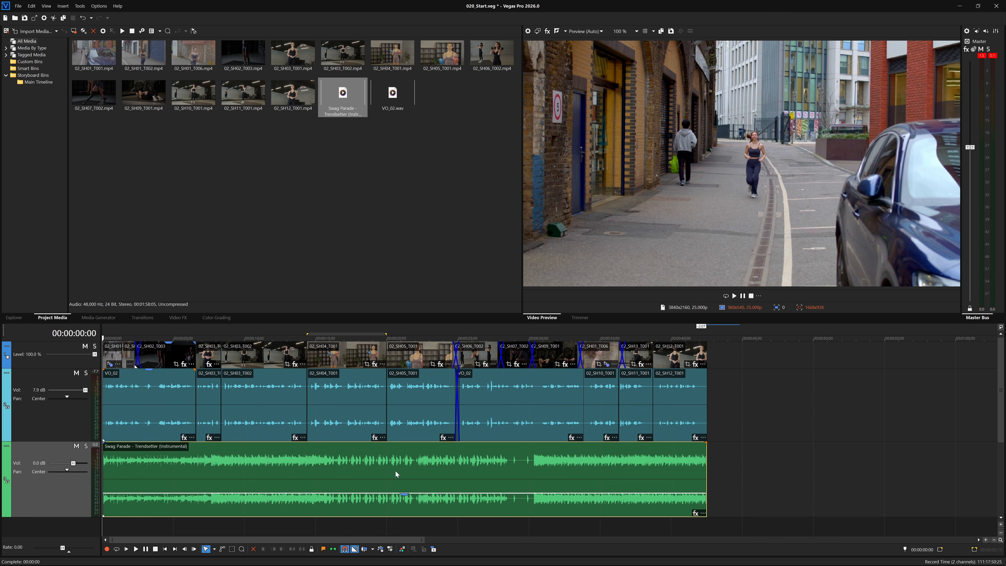
{"action": "key", "text": "space"}
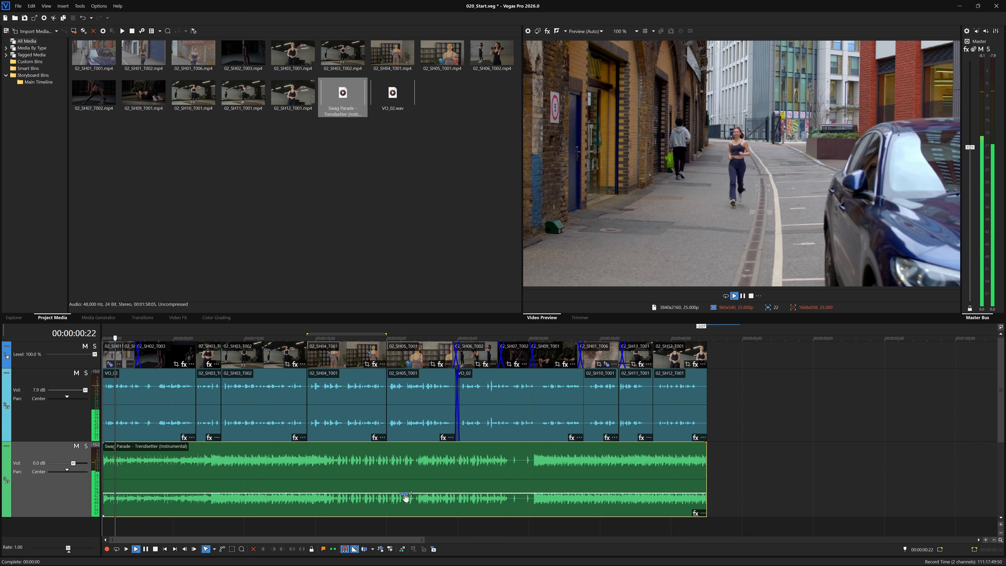
{"action": "mouse_move", "coordinate": [404, 497]}
{"action": "left_mouse_down"}
{"action": "mouse_move", "coordinate": [405, 486]}
{"action": "mouse_move", "coordinate": [405, 496]}
{"action": "left_mouse_up"}
{"action": "key", "text": "space"}
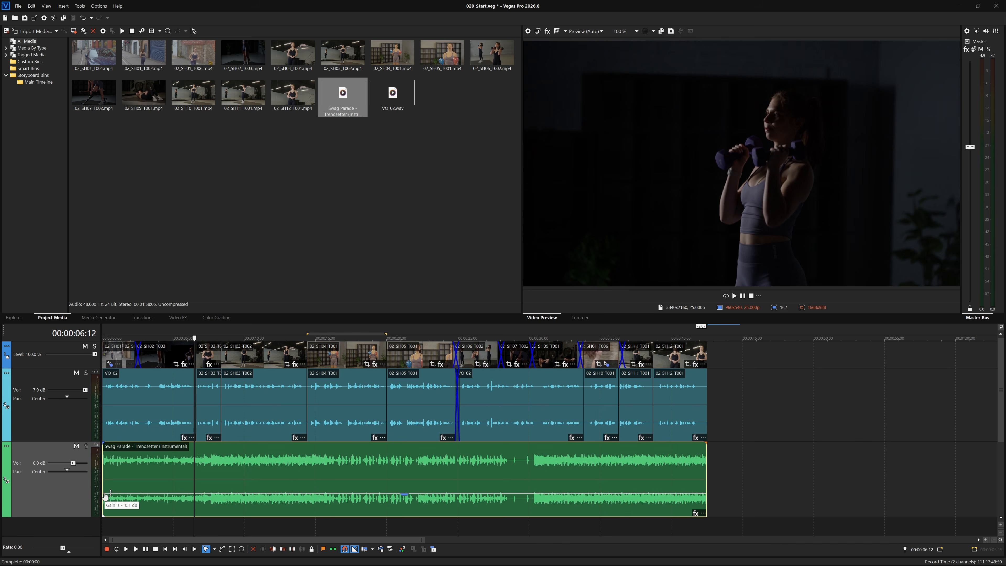
- Trim the music event's start slightly and give it a fade-in and a fade-out of about 2 seconds each
{"action": "left_click_drag", "start_coordinate": [104, 491], "coordinate": [136, 494]}
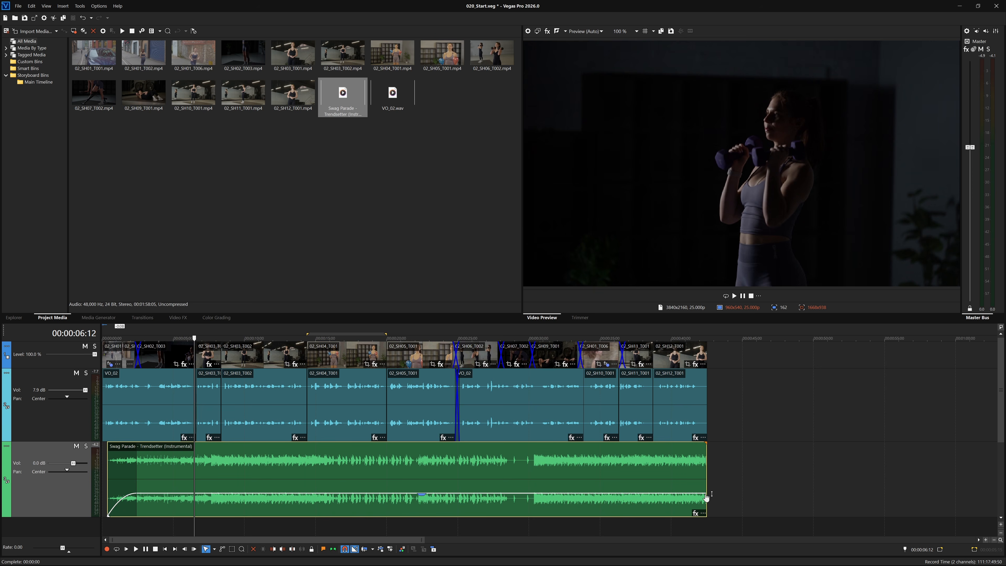
{"action": "left_click_drag", "start_coordinate": [705, 493], "coordinate": [677, 499]}
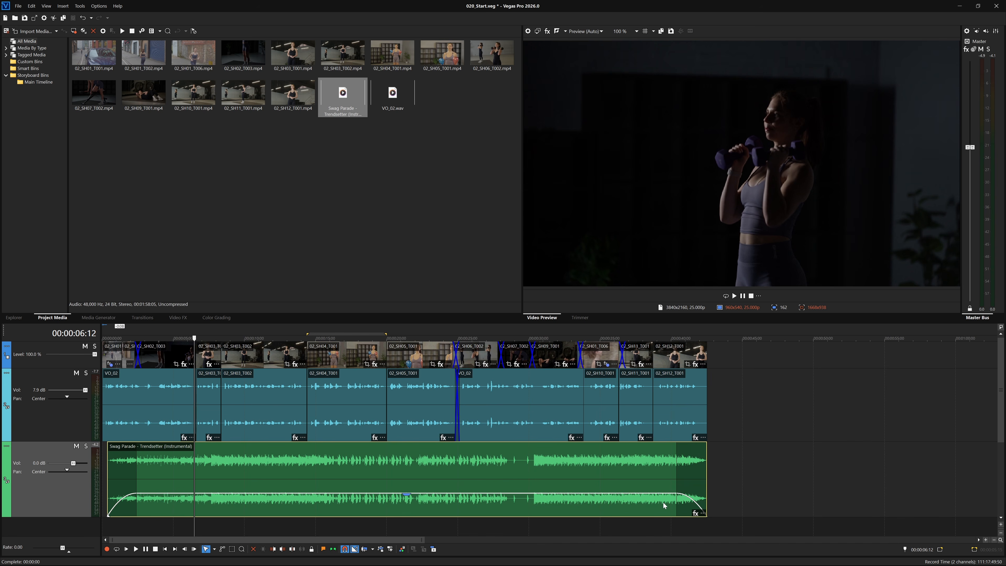
- Change the fade type of the music's fade-out and fade-in to the smooth S-shaped curve
{"action": "right_click", "coordinate": [688, 498]}
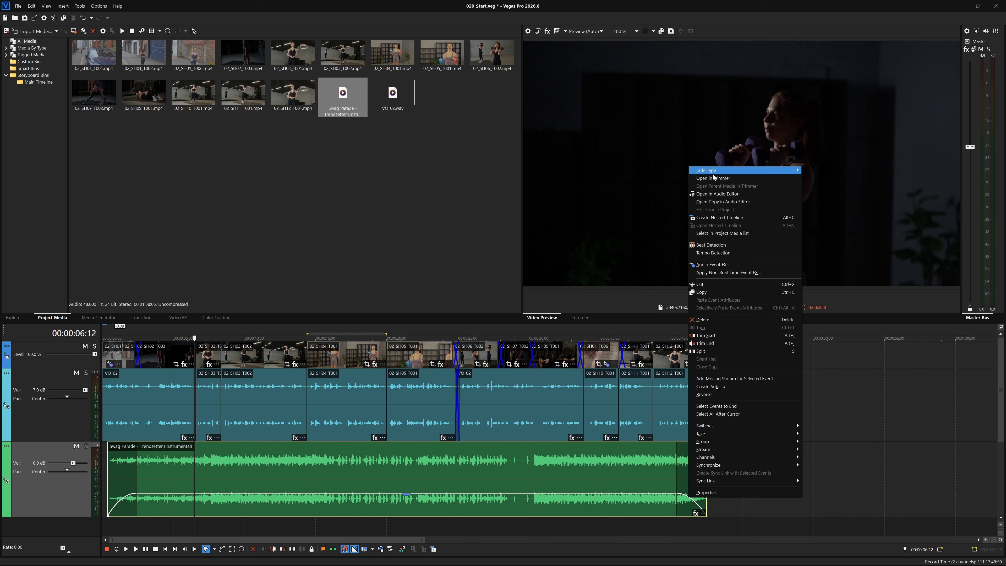
{"action": "mouse_move", "coordinate": [756, 171]}
{"action": "left_click", "coordinate": [818, 206]}
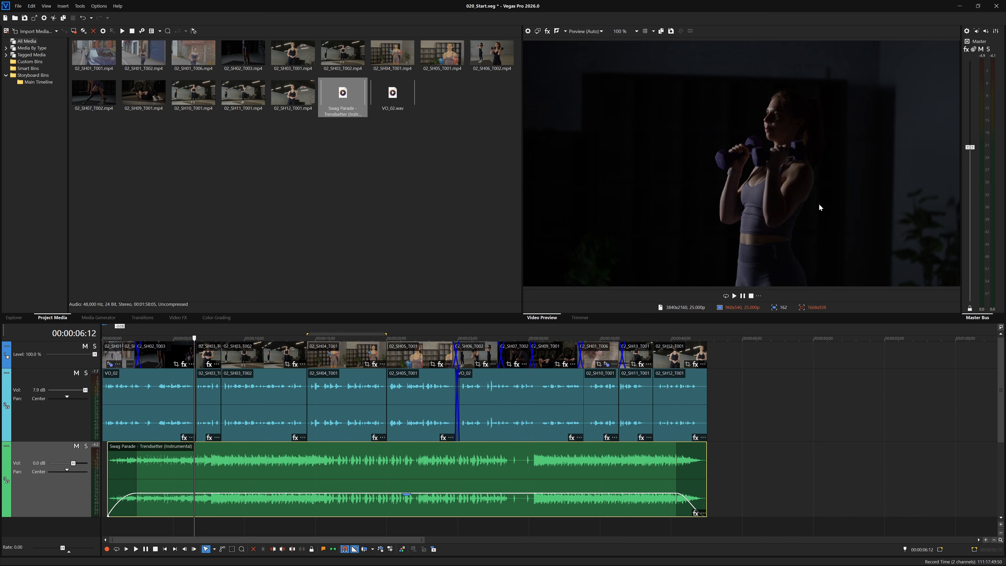
{"action": "right_click", "coordinate": [122, 502]}
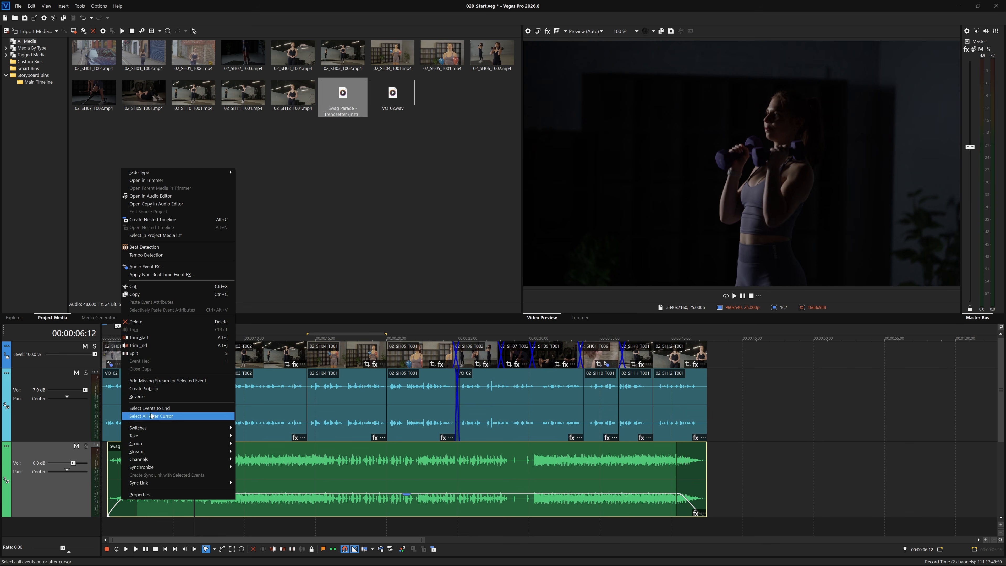
{"action": "mouse_move", "coordinate": [190, 172]}
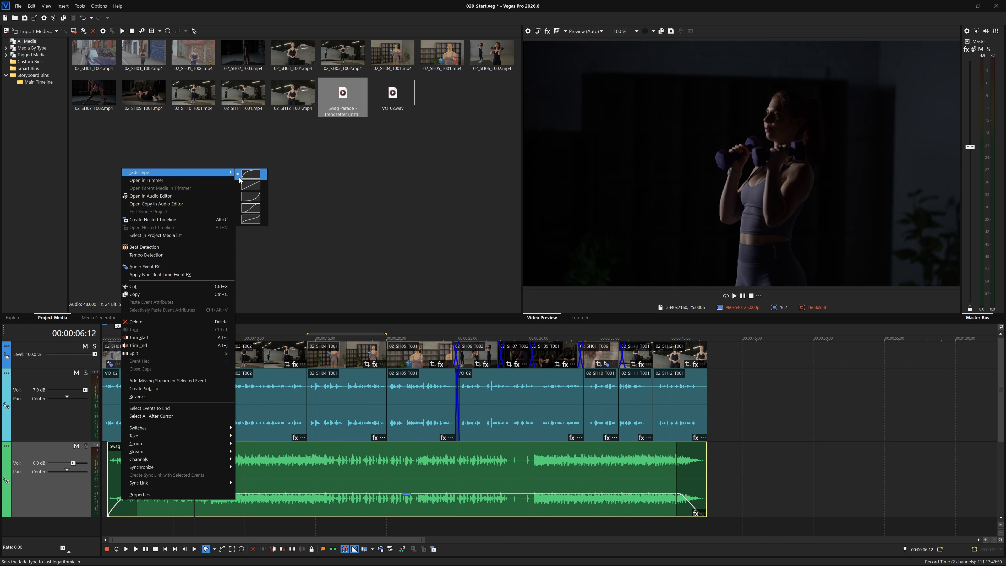
{"action": "left_click", "coordinate": [253, 208]}
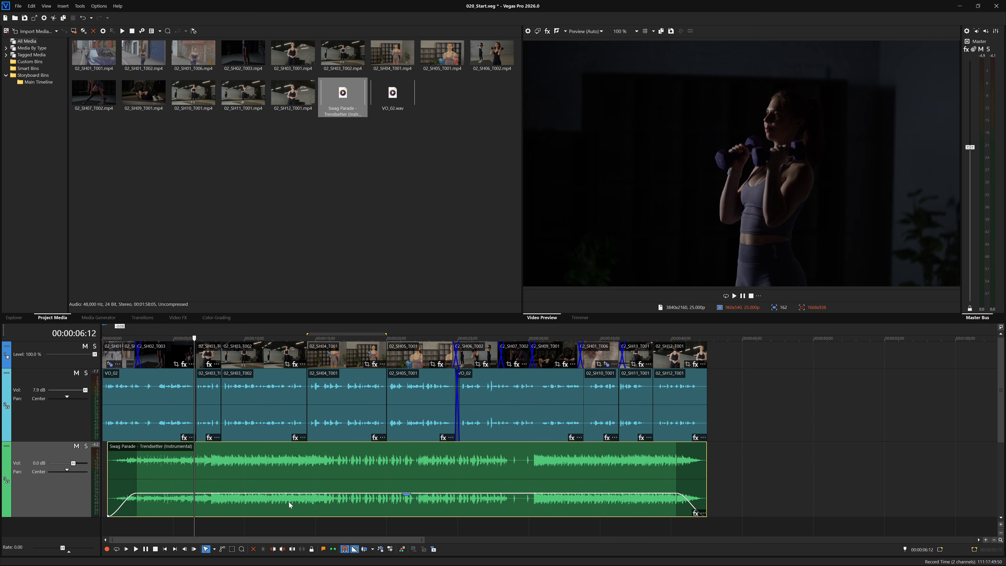
- Move 02_SH12_T001 with its audio earlier to overlap 02_SH11_T001, creating a 17-frame crossfade on both tracks
{"action": "left_click", "coordinate": [683, 355]}
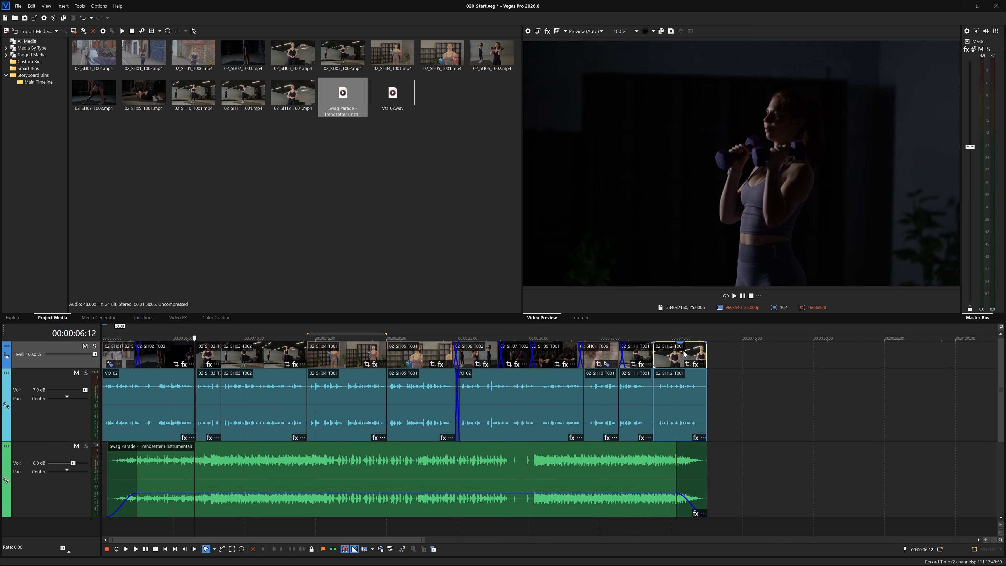
{"action": "scroll", "coordinate": [677, 358], "scroll_direction": "up", "scroll_amount": 2}
{"action": "scroll", "coordinate": [678, 358], "scroll_direction": "up", "scroll_amount": 2}
{"action": "left_click_drag", "start_coordinate": [513, 355], "coordinate": [486, 369]}
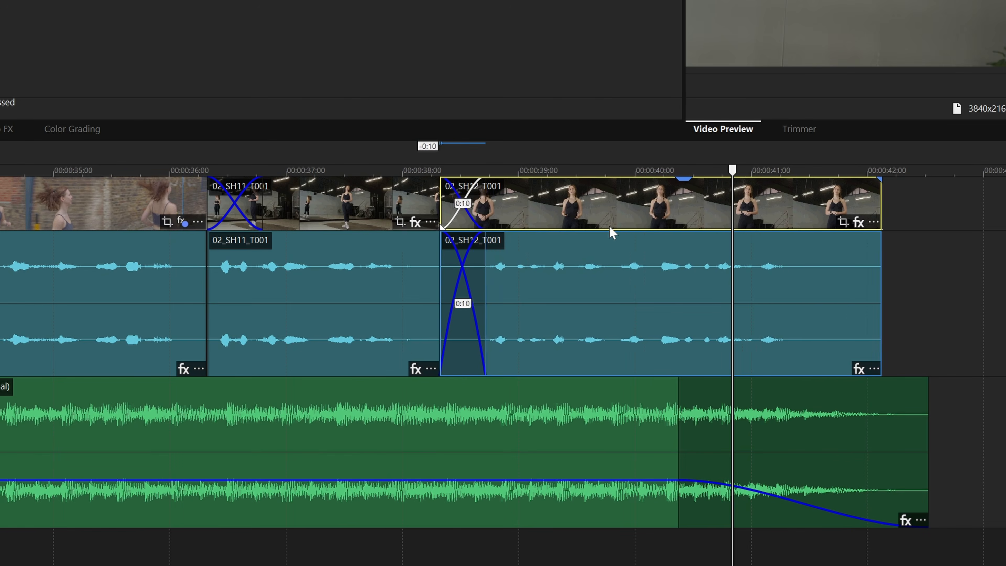
{"action": "left_click_drag", "start_coordinate": [612, 233], "coordinate": [583, 231]}
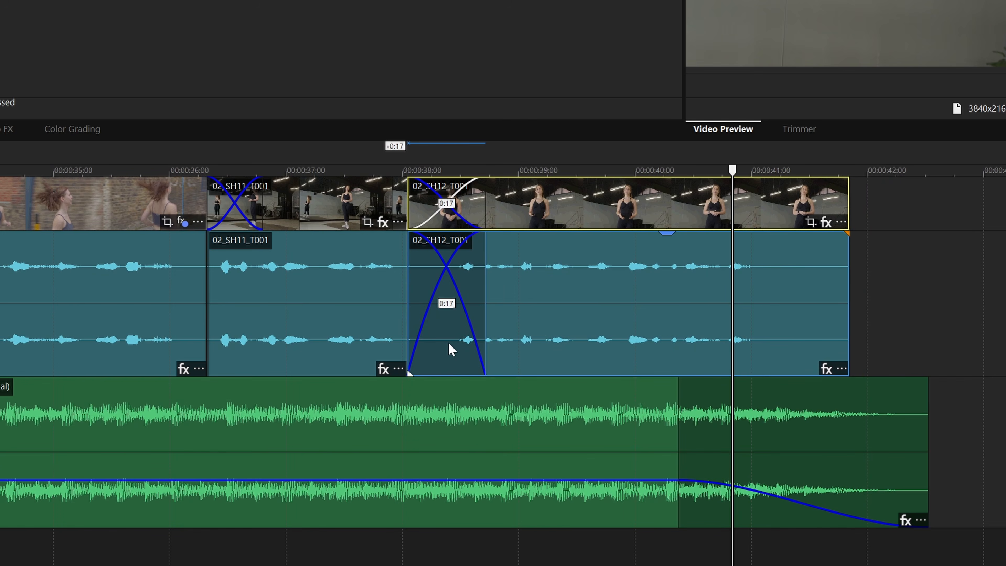
- Move 02_SH12_T001 with its audio slightly later, shortening its crossfade with 02_SH11_T001 to about 11 frames
{"action": "mouse_move", "coordinate": [579, 196]}
{"action": "left_mouse_down"}
{"action": "mouse_move", "coordinate": [613, 198]}
{"action": "mouse_move", "coordinate": [577, 203]}
{"action": "left_mouse_up"}
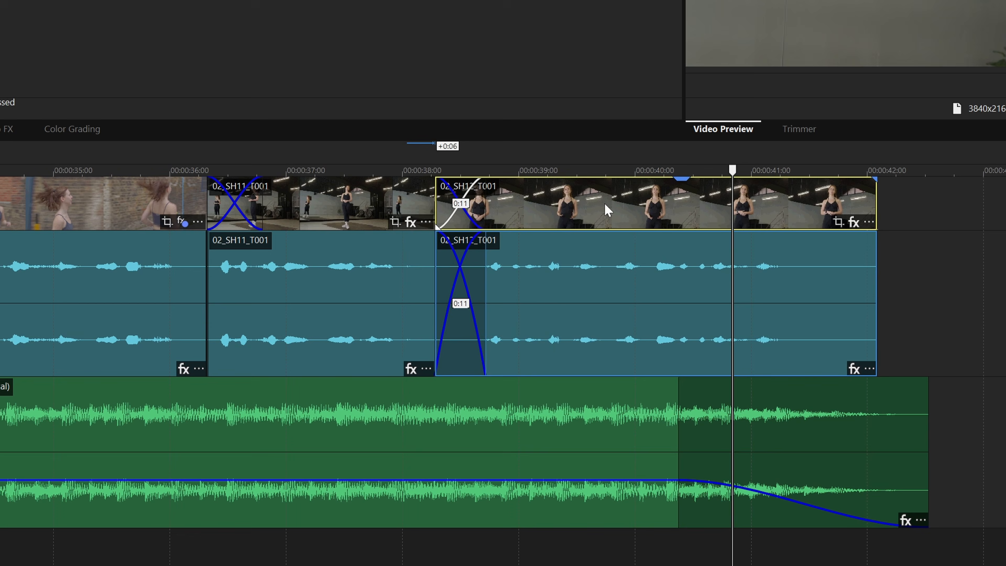
{"action": "mouse_move", "coordinate": [605, 206]}
{"action": "left_mouse_down"}
{"action": "mouse_move", "coordinate": [543, 209]}
{"action": "mouse_move", "coordinate": [591, 213]}
{"action": "left_mouse_up"}
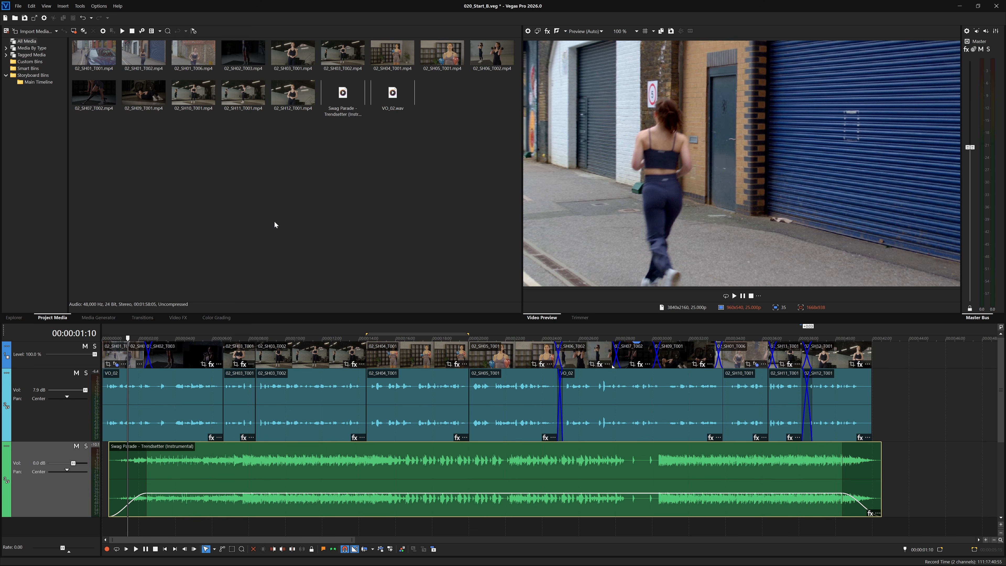
- Place the playhead at 00:00:07:12 and add the Modern Equalizer effect to the Swag Parade music event
{"action": "left_click", "coordinate": [239, 463]}
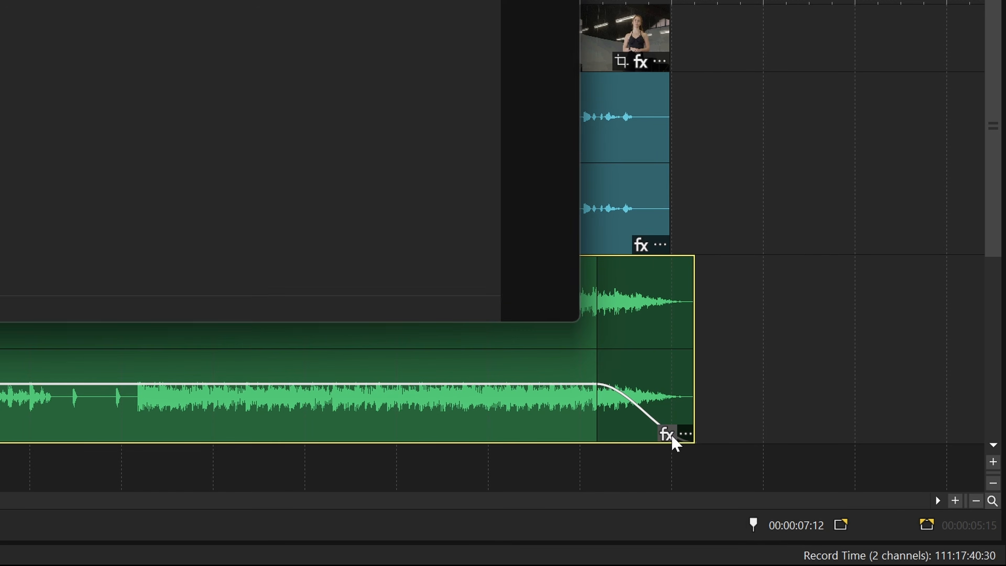
{"action": "left_click", "coordinate": [672, 437]}
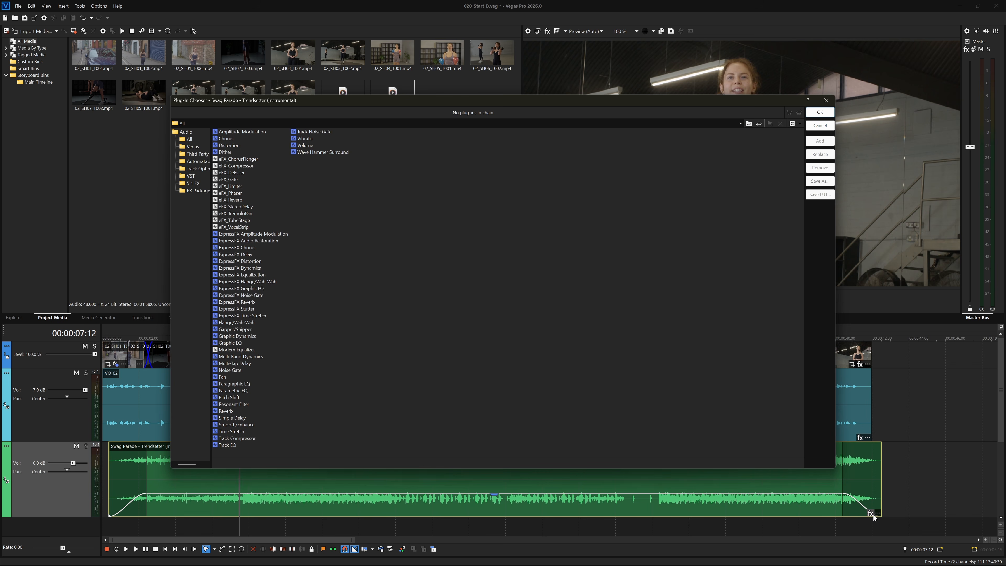
{"action": "left_click", "coordinate": [234, 351]}
{"action": "left_click", "coordinate": [812, 114]}
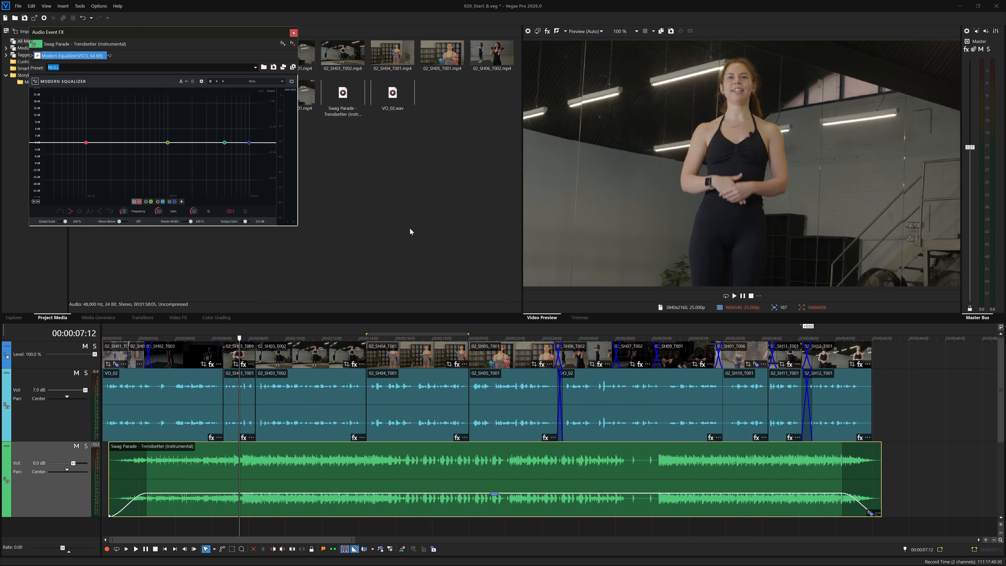
- Lower the music's green equalizer band near 1000 Hz to about -18 dB during playback, and stop playback
{"action": "left_click", "coordinate": [733, 295]}
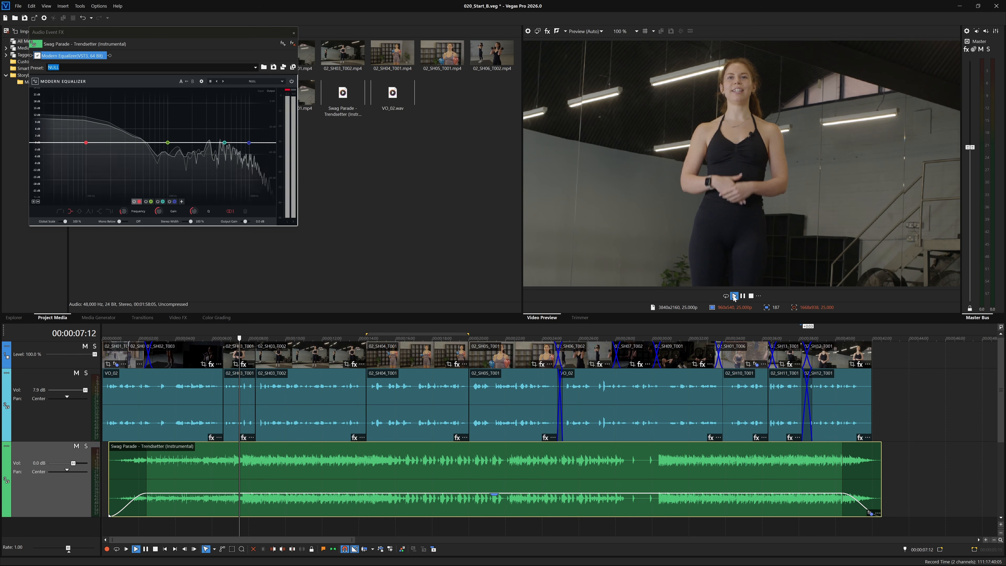
{"action": "left_click_drag", "start_coordinate": [168, 142], "coordinate": [167, 187]}
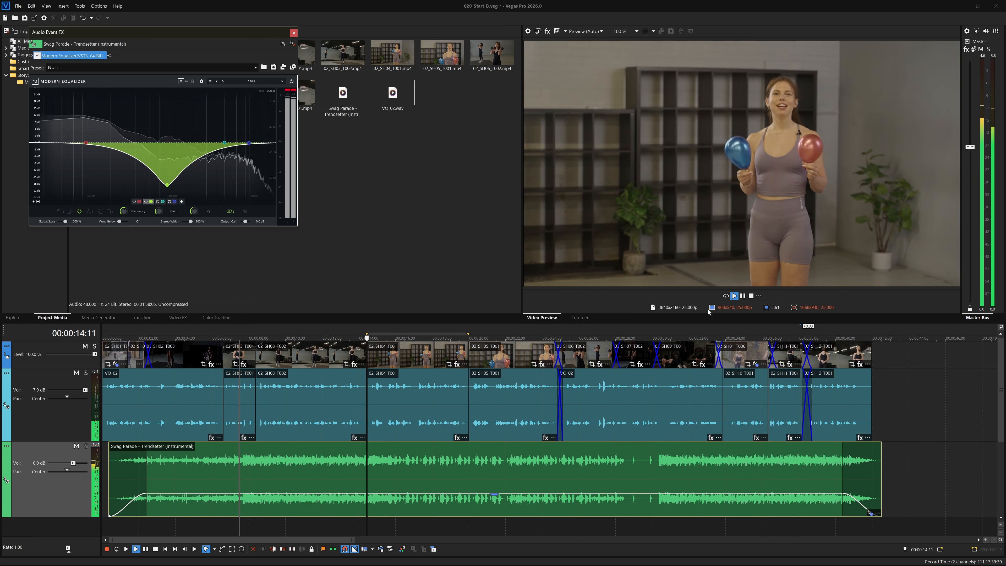
{"action": "left_click", "coordinate": [750, 296]}
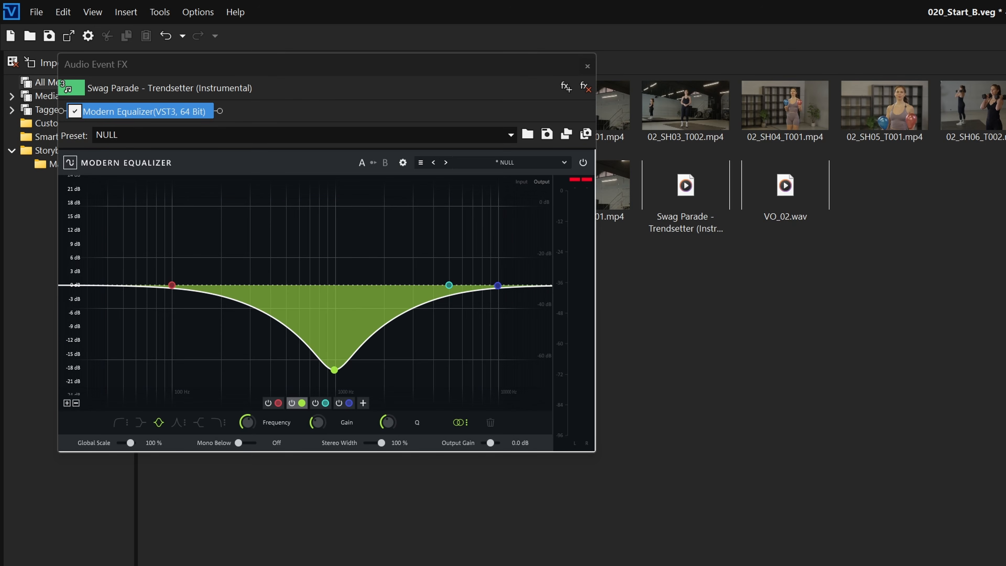
- Play the mix with the music's equalizer bypassed and re-enabled to compare the sound
{"action": "key", "text": "space"}
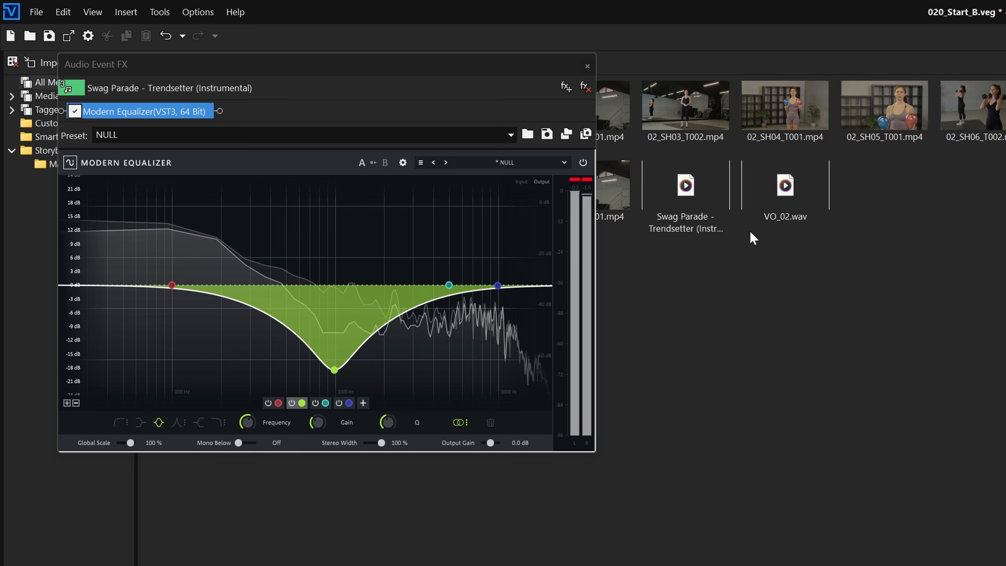
{"action": "left_click", "coordinate": [583, 163]}
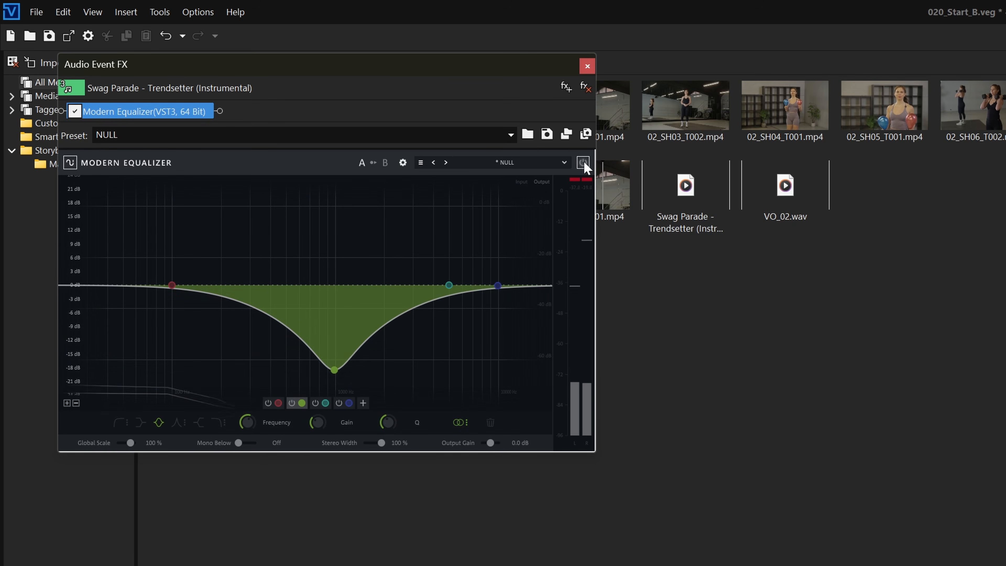
{"action": "left_click", "coordinate": [582, 162]}
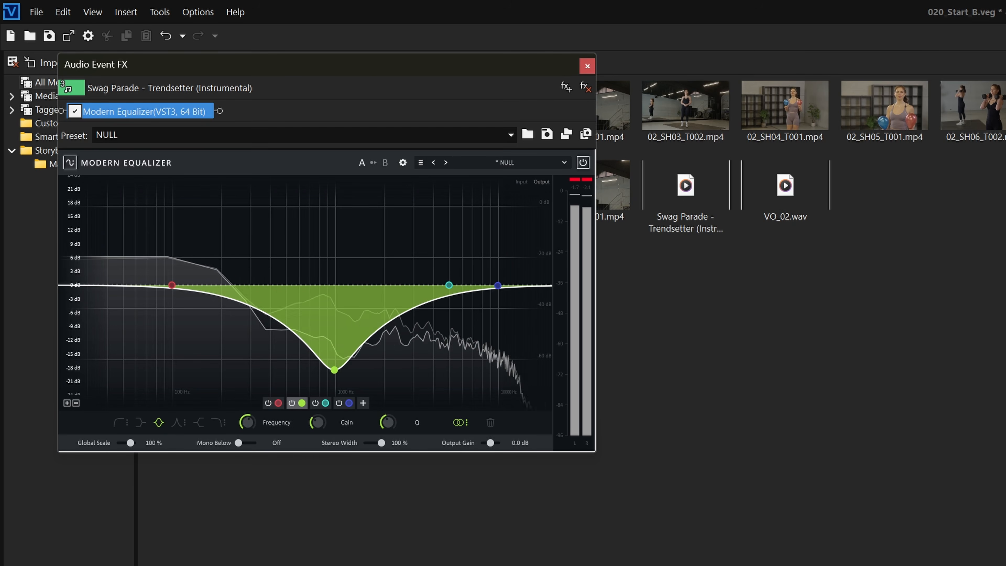
{"action": "key", "text": "space"}
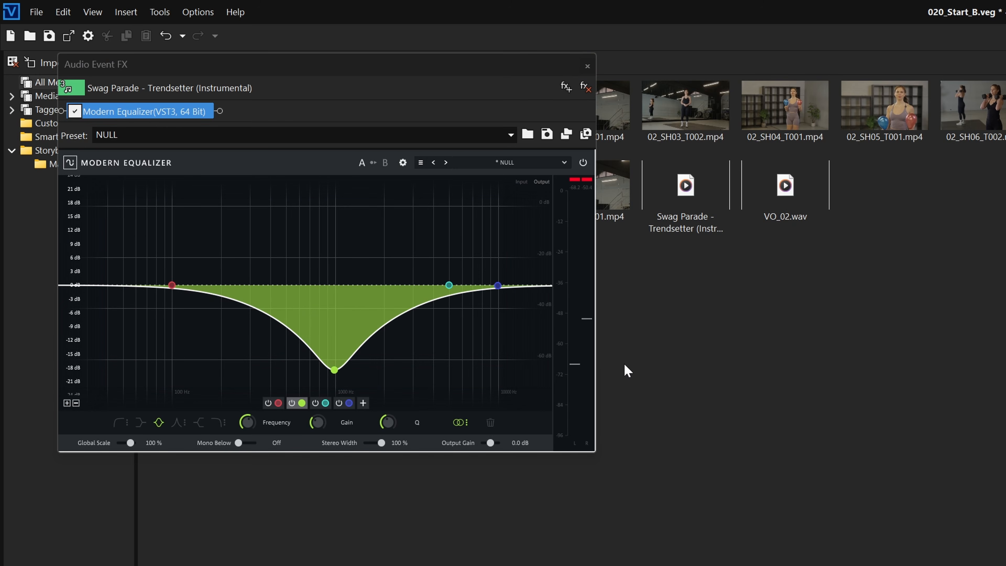
- Look over the plug-ins that can be added to the music's effect chain, and close the effects window without adding any
{"action": "left_click", "coordinate": [566, 87]}
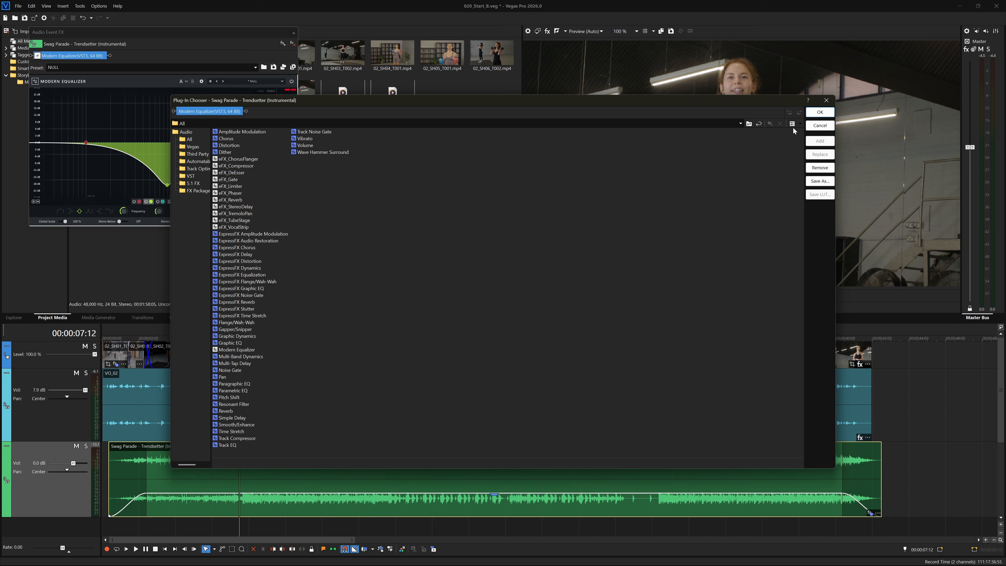
{"action": "left_click", "coordinate": [819, 112]}
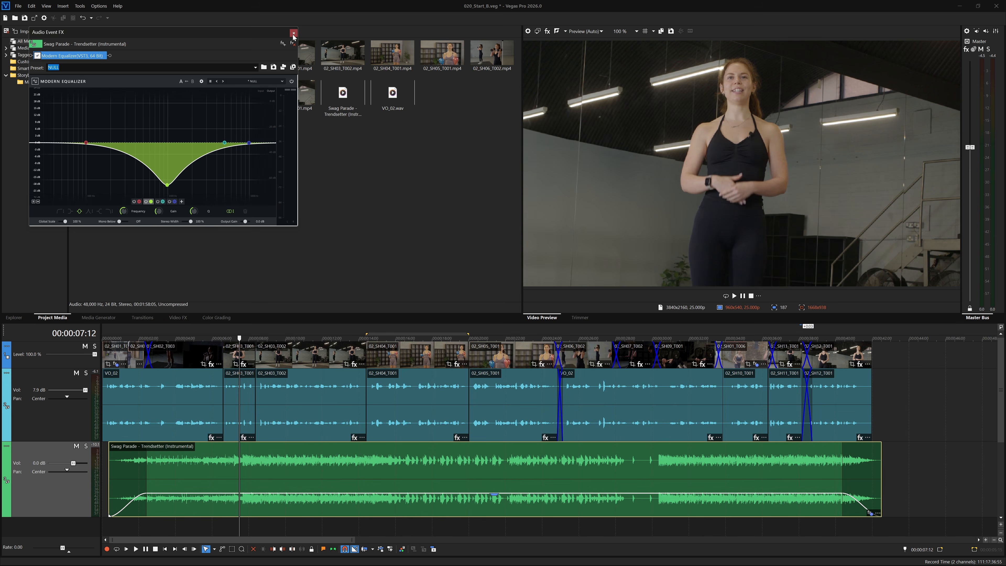
{"action": "left_click", "coordinate": [293, 34]}
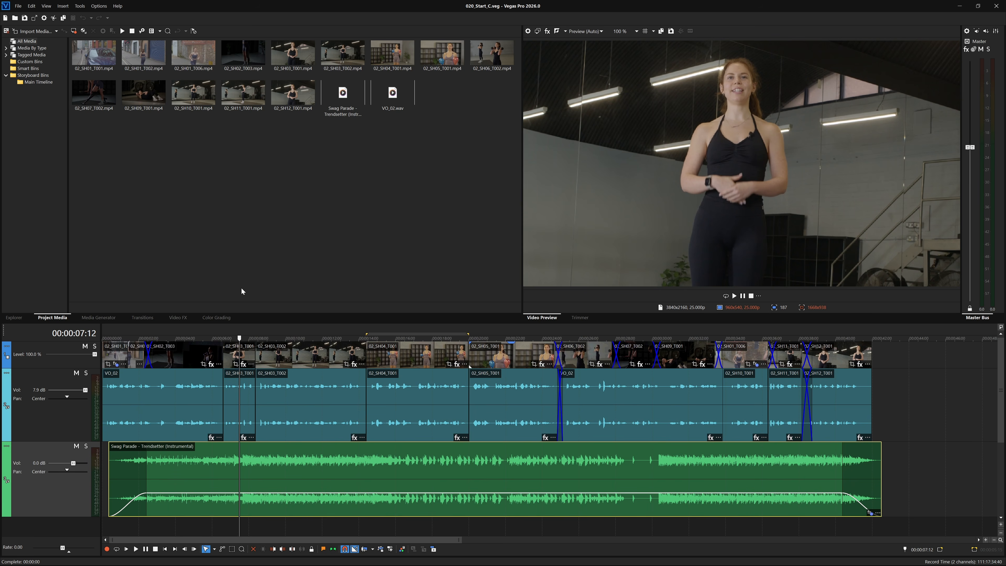
- Check the available audio device types in the Audio Device preferences, keeping Microsoft Sound Mapper and cancelling the dialog
{"action": "left_click", "coordinate": [98, 6]}
{"action": "left_click", "coordinate": [154, 258]}
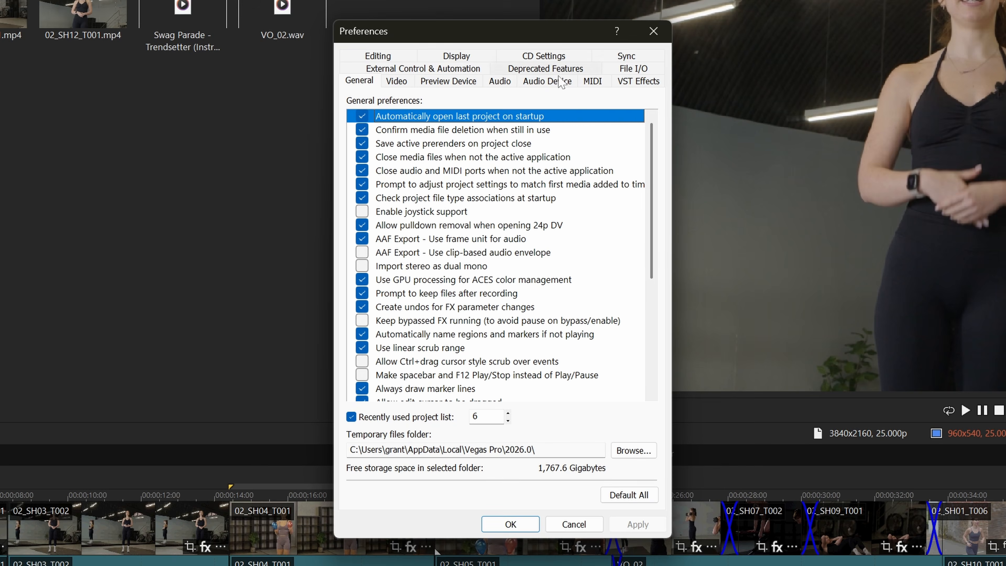
{"action": "left_click", "coordinate": [561, 82]}
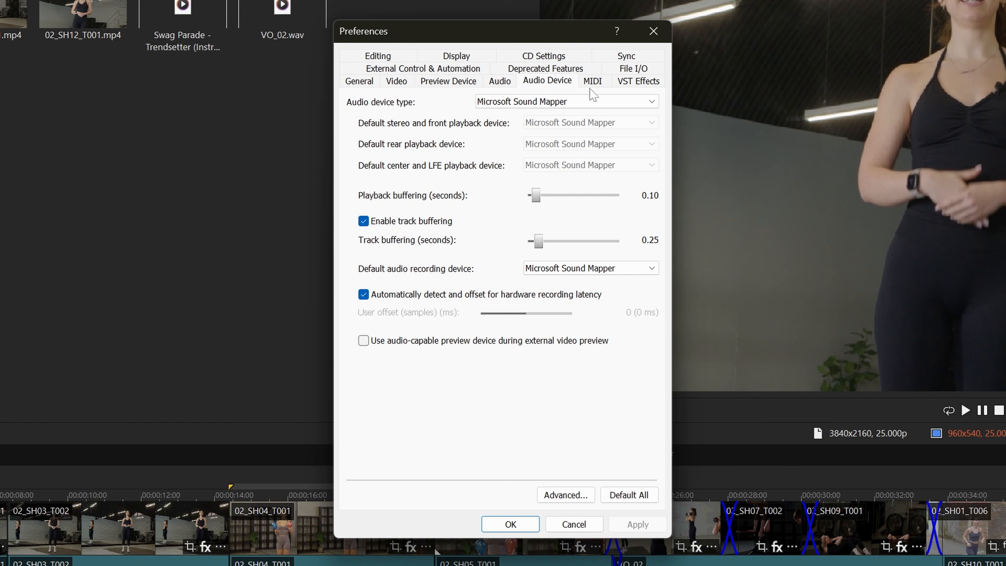
{"action": "left_click", "coordinate": [648, 104]}
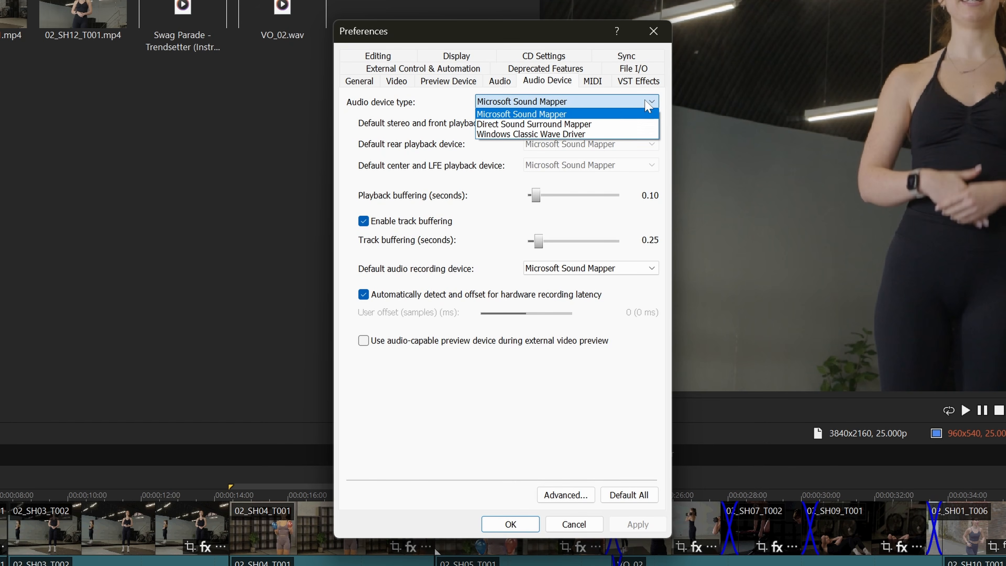
{"action": "left_click", "coordinate": [625, 115]}
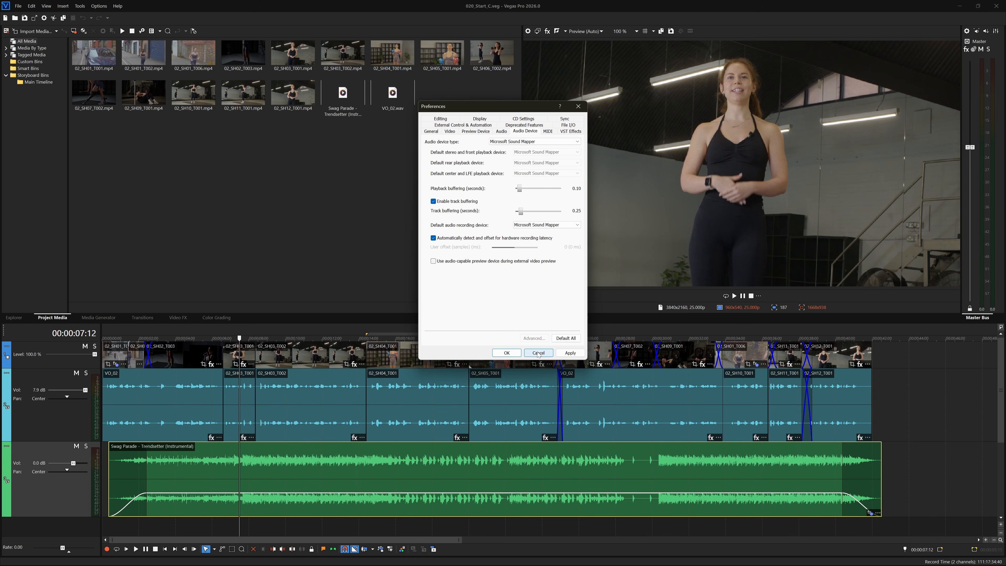
{"action": "left_click", "coordinate": [538, 353]}
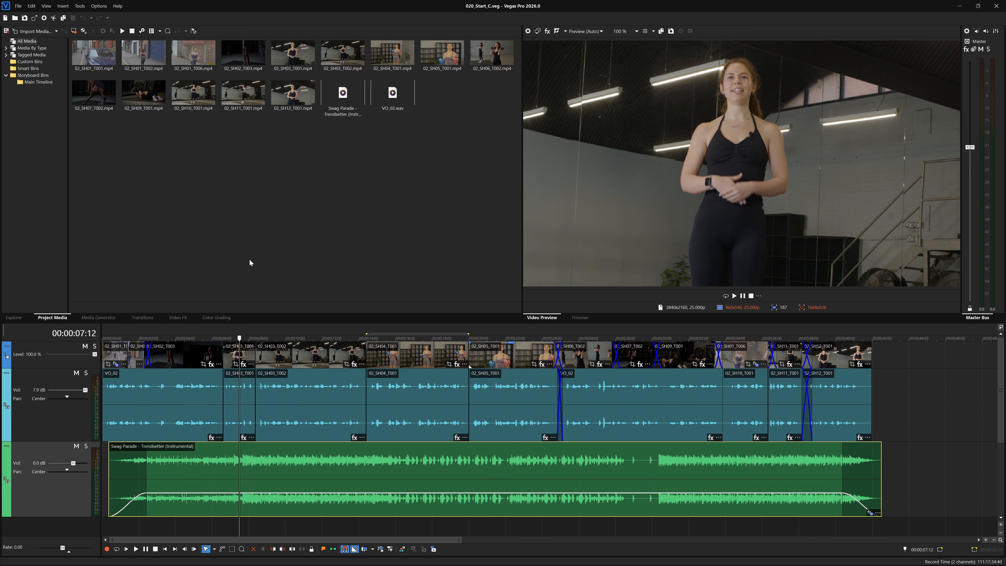
- Arm the music track for recording, accepting the Documents folder as the location for recorded files
{"action": "left_click", "coordinate": [7, 446]}
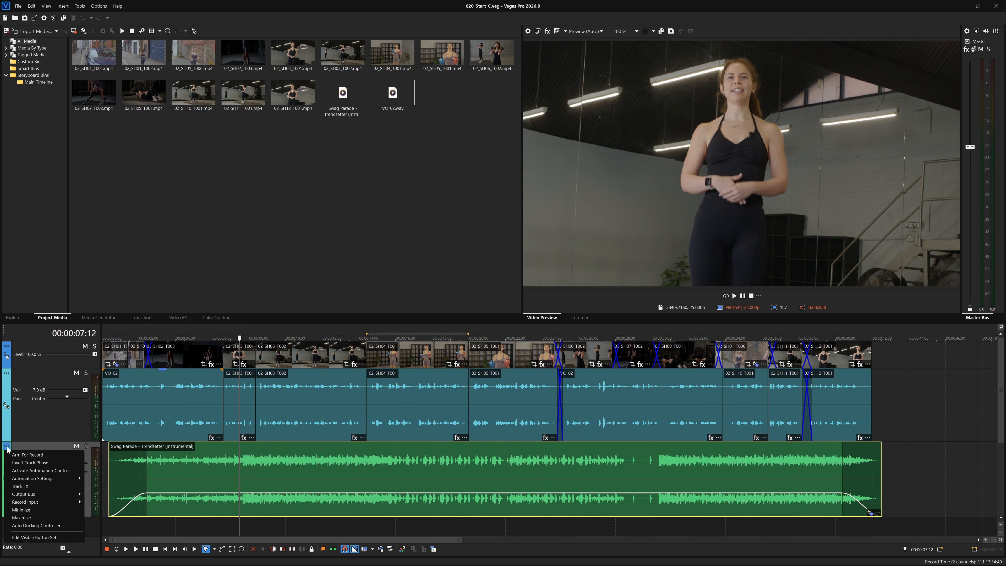
{"action": "left_click", "coordinate": [53, 458]}
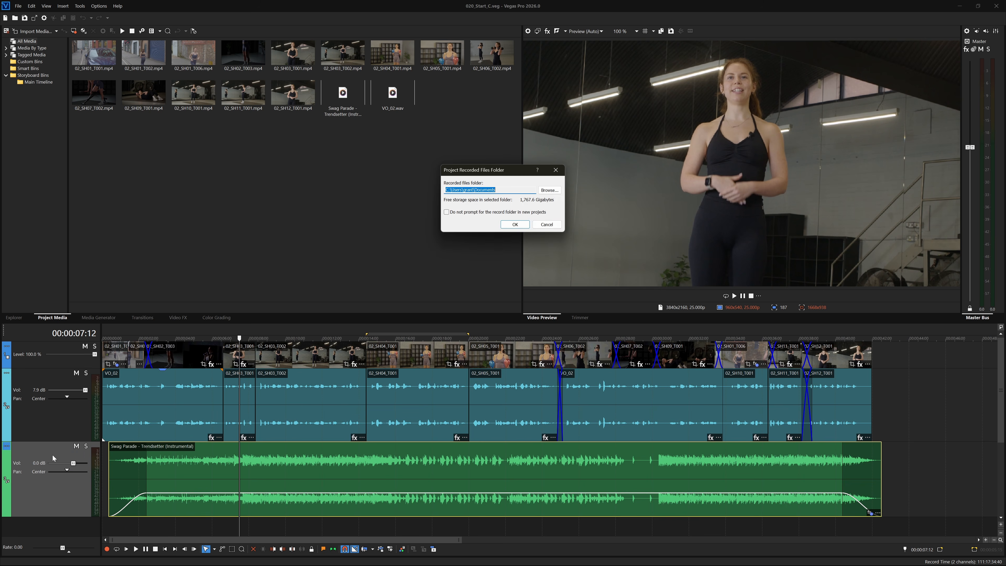
{"action": "left_click", "coordinate": [516, 225]}
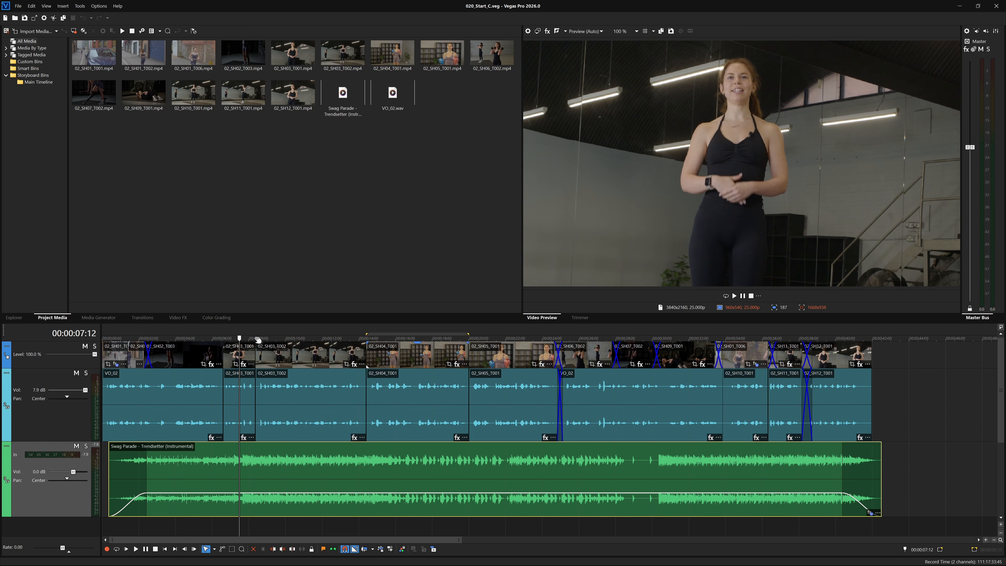
- Record a take of about 4 seconds on the music track from 00:00:43:23, keep its file, and disarm the track
{"action": "left_click_drag", "start_coordinate": [242, 337], "coordinate": [908, 338]}
{"action": "left_click_drag", "start_coordinate": [180, 540], "coordinate": [461, 532]}
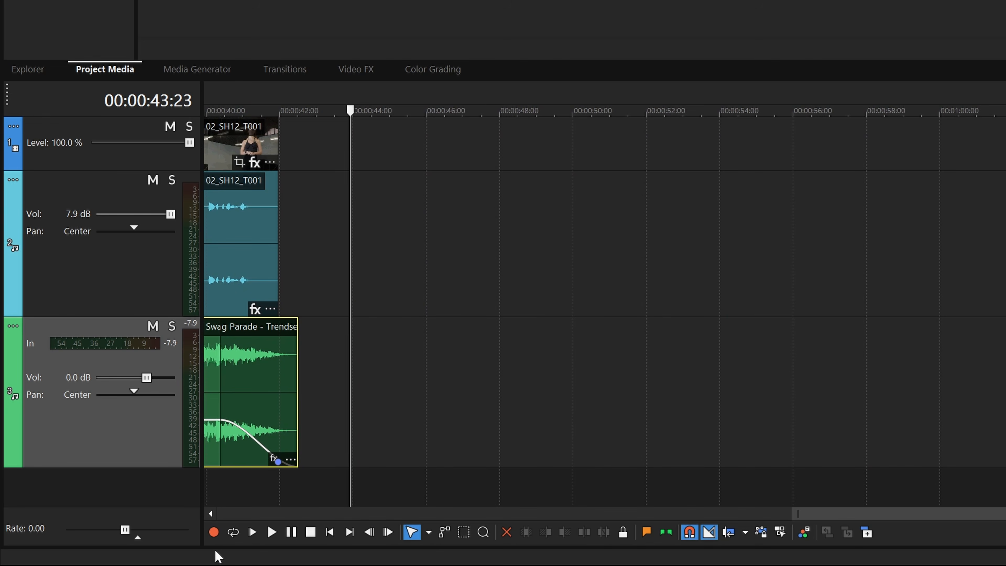
{"action": "left_click", "coordinate": [214, 533]}
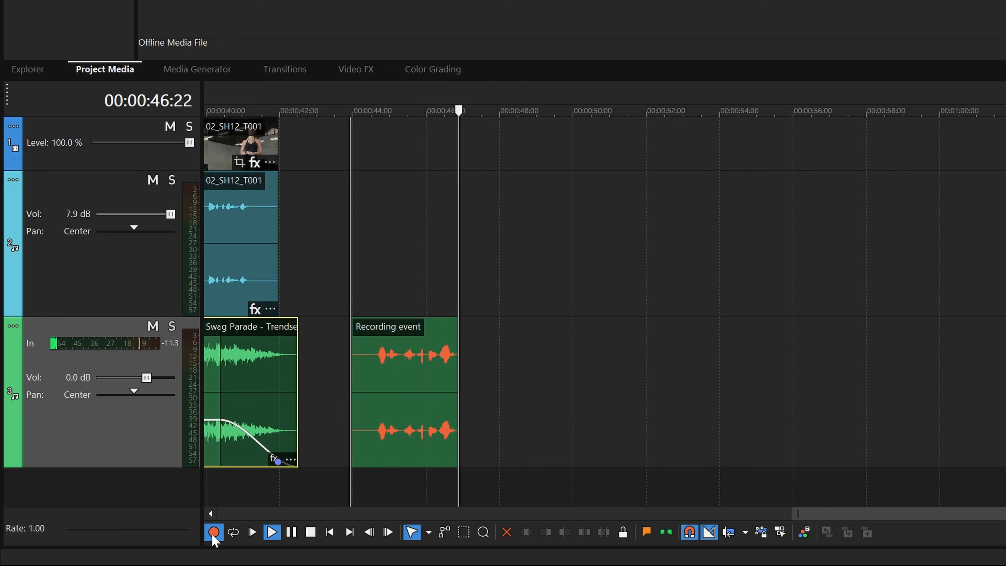
{"action": "left_click", "coordinate": [213, 533]}
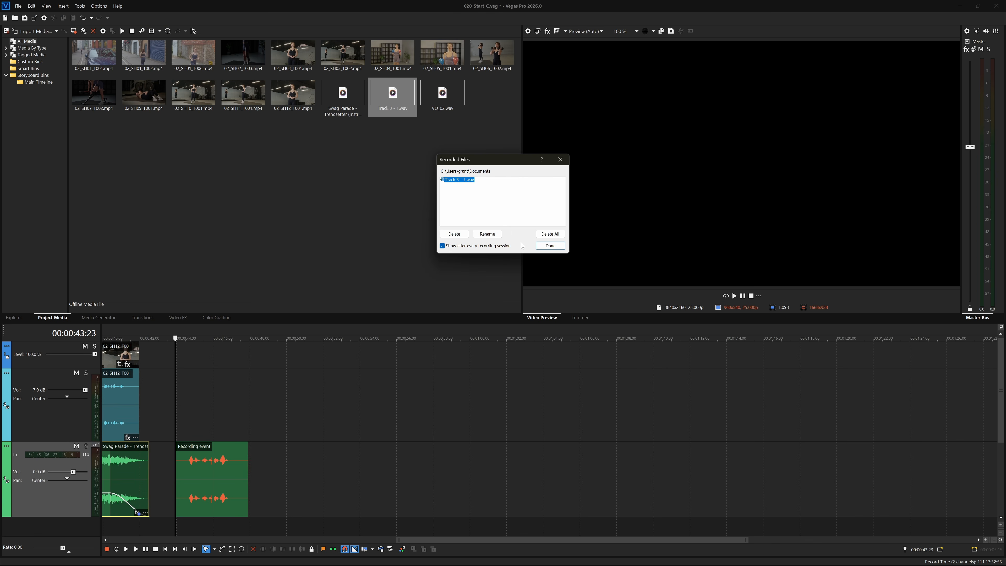
{"action": "left_click", "coordinate": [549, 245]}
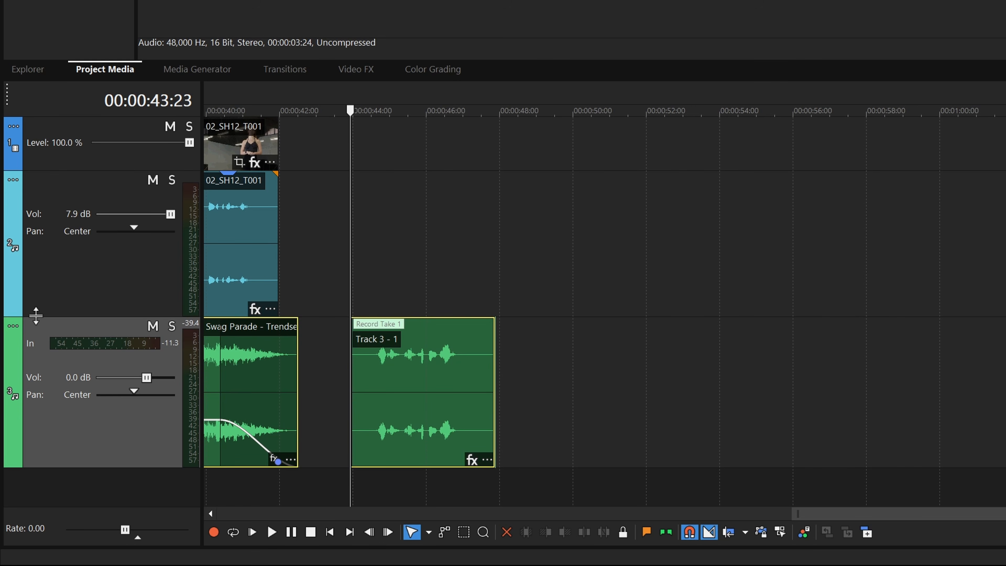
{"action": "left_click", "coordinate": [12, 332]}
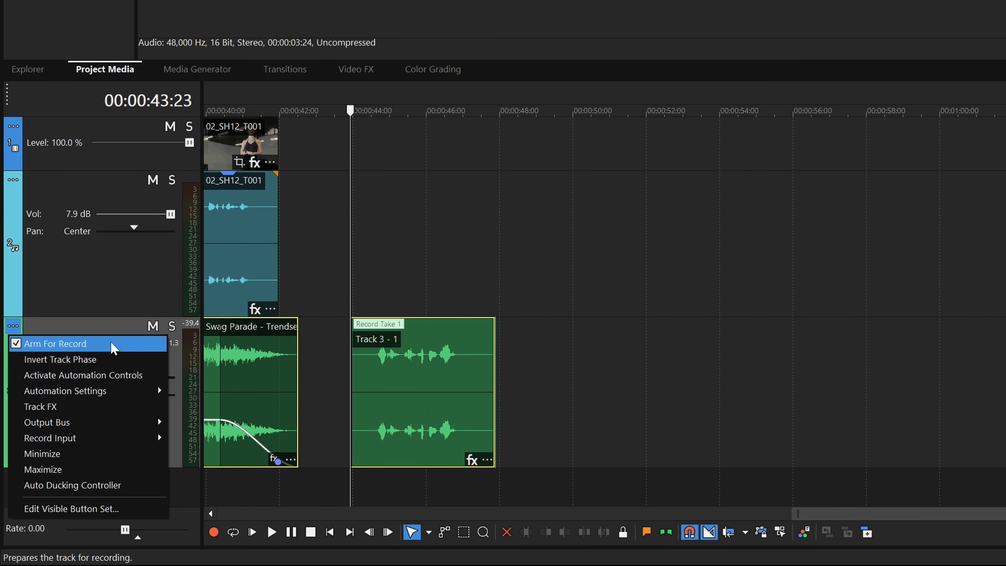
{"action": "left_click", "coordinate": [113, 348]}
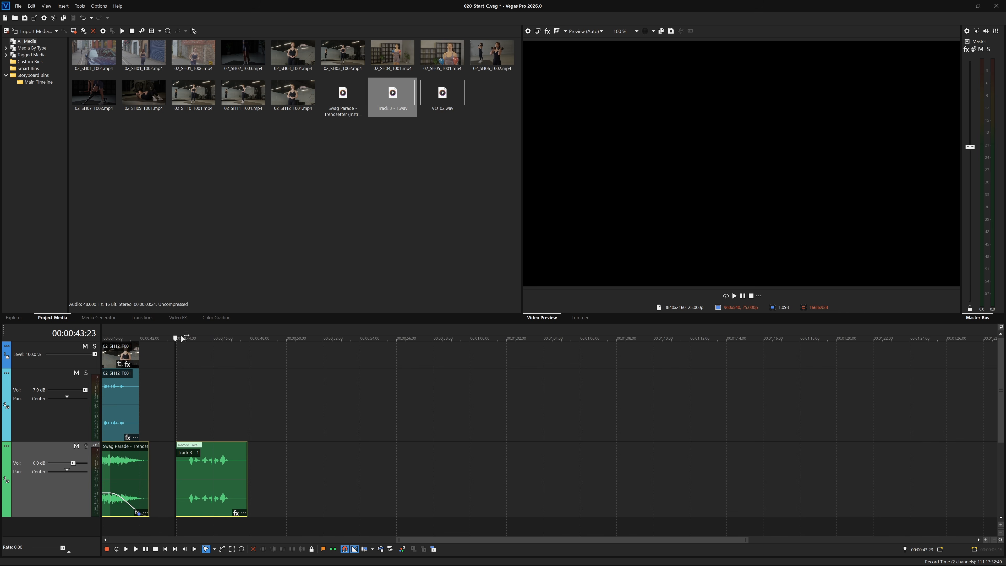
- Check the recorded files folder in the project's audio properties and cancel without changes
{"action": "left_click", "coordinate": [528, 32]}
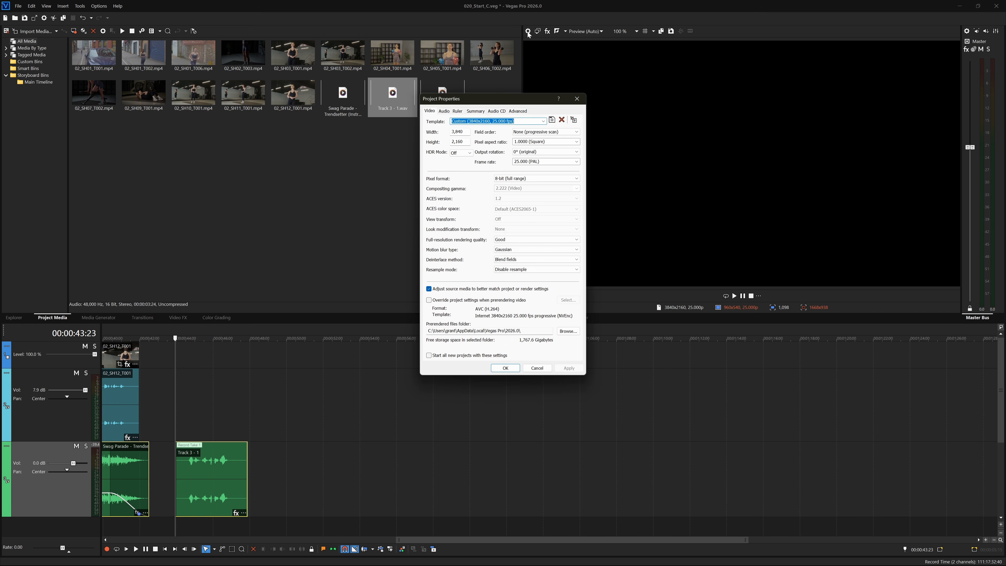
{"action": "left_click", "coordinate": [444, 112]}
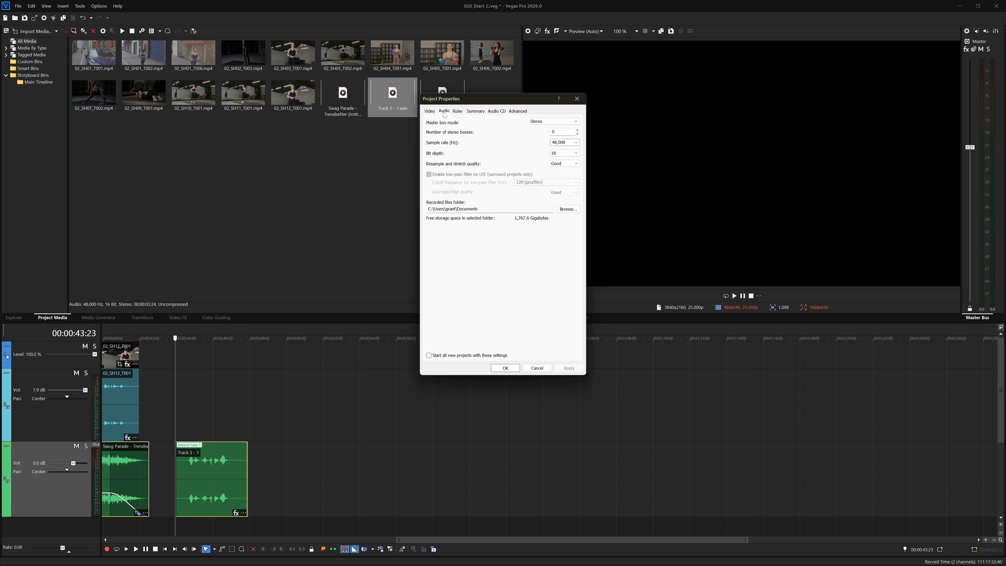
{"action": "left_click_drag", "start_coordinate": [485, 210], "coordinate": [358, 217]}
{"action": "left_click", "coordinate": [533, 367]}
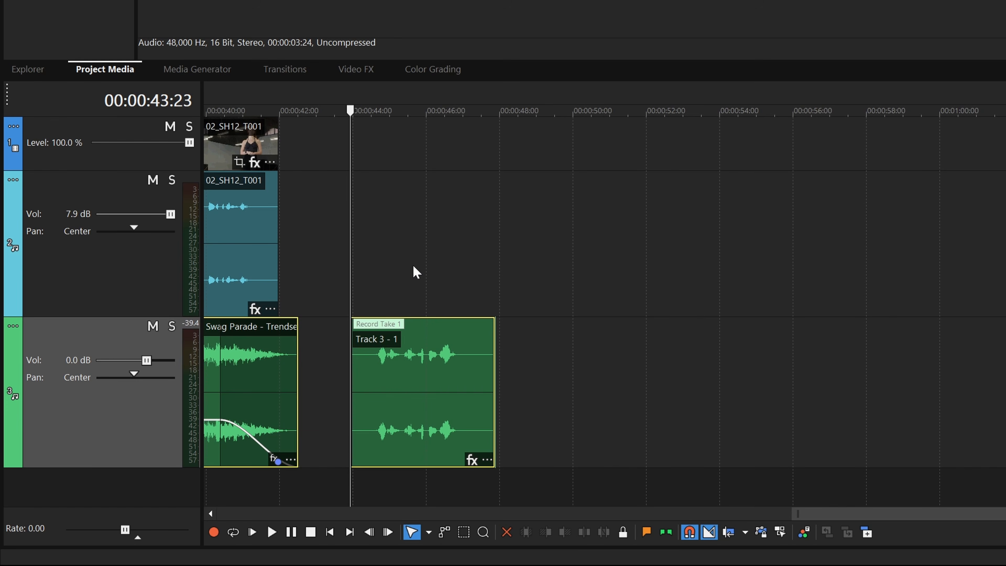
- Play back the recorded take on the music track and normalize its audio level
{"action": "key", "text": "space"}
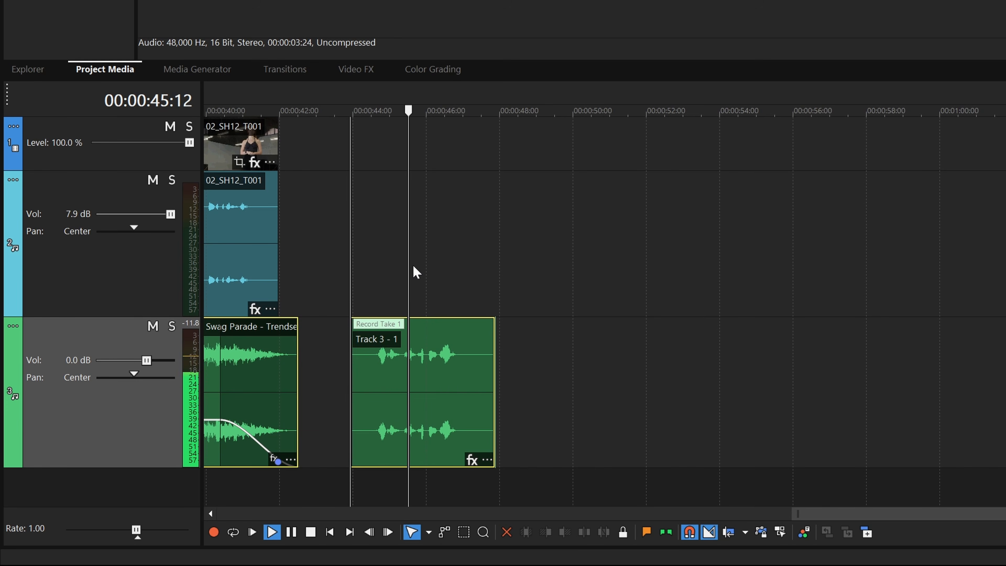
{"action": "key", "text": "Return"}
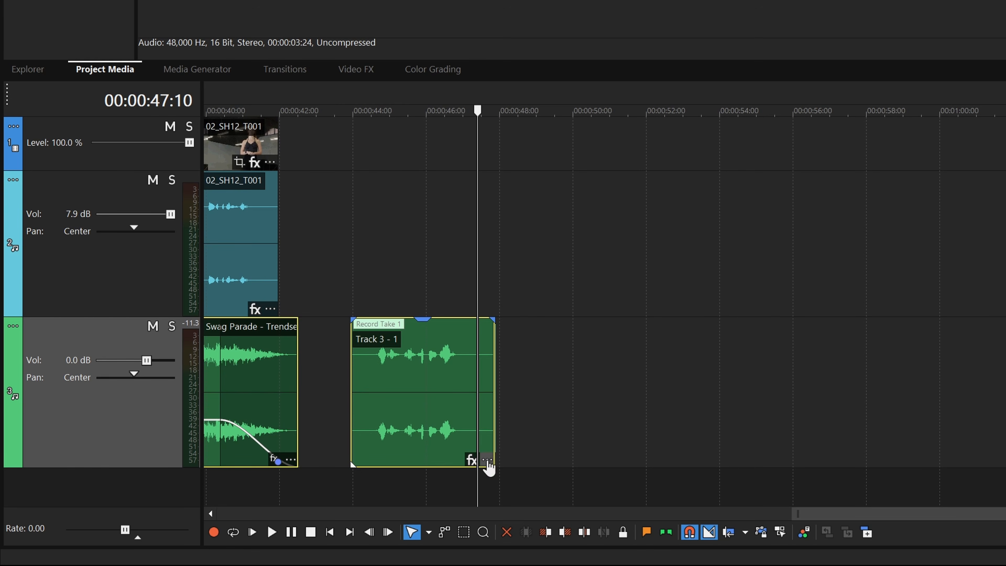
{"action": "left_click", "coordinate": [487, 459]}
{"action": "left_click", "coordinate": [556, 405]}
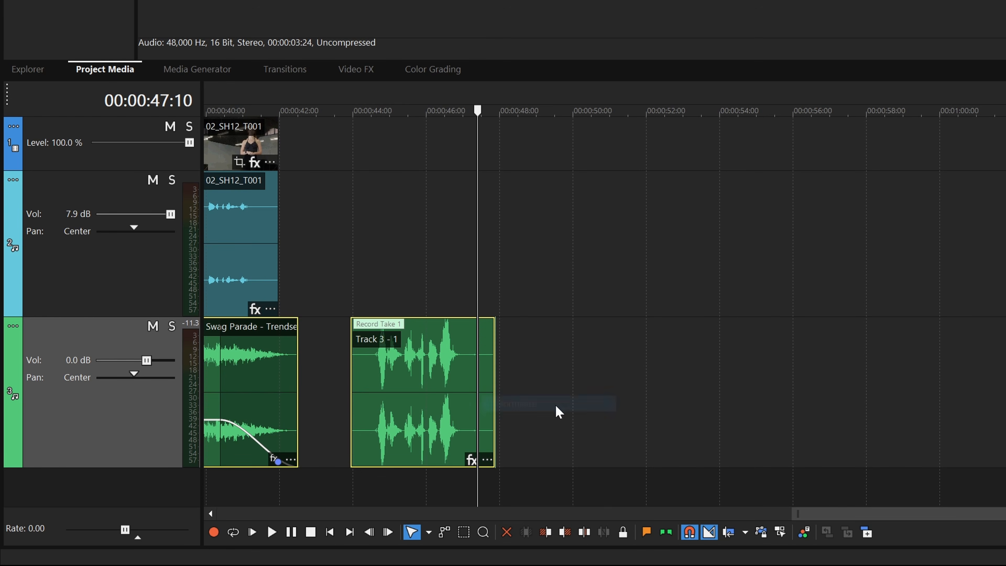
- Play back the recorded take on the music track from 00:00:44:05
{"action": "left_click", "coordinate": [360, 113]}
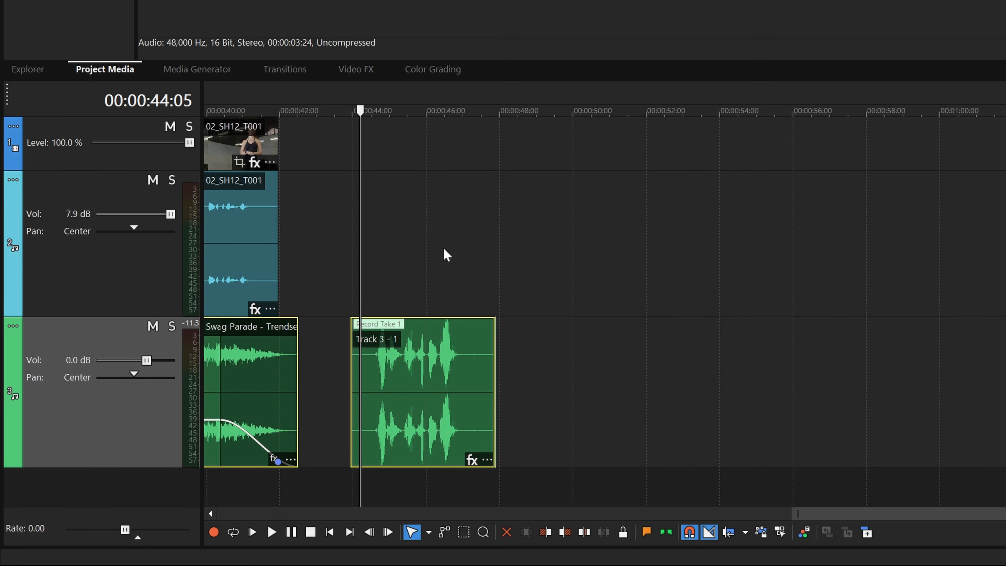
{"action": "key", "text": "space"}
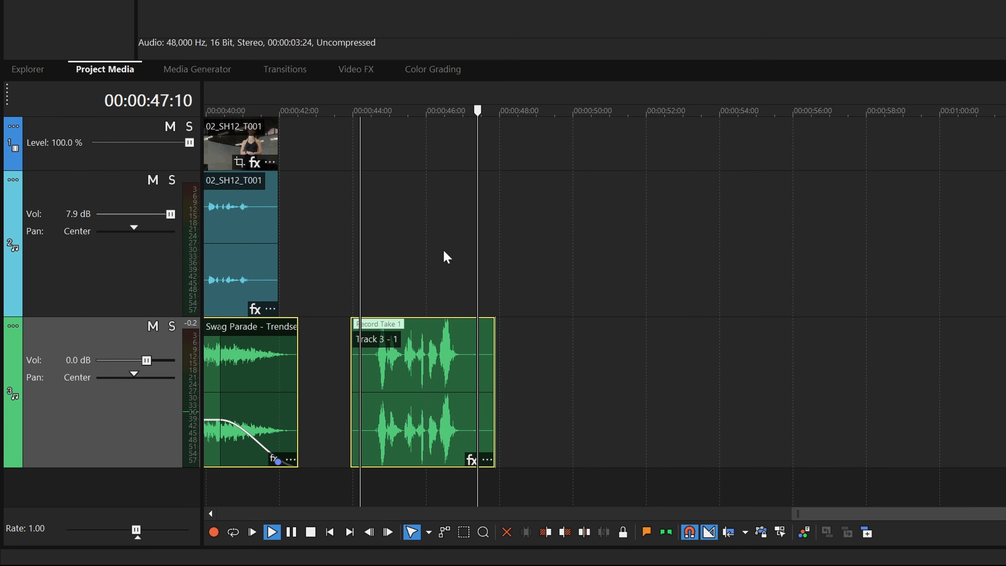
{"action": "key", "text": "Return"}
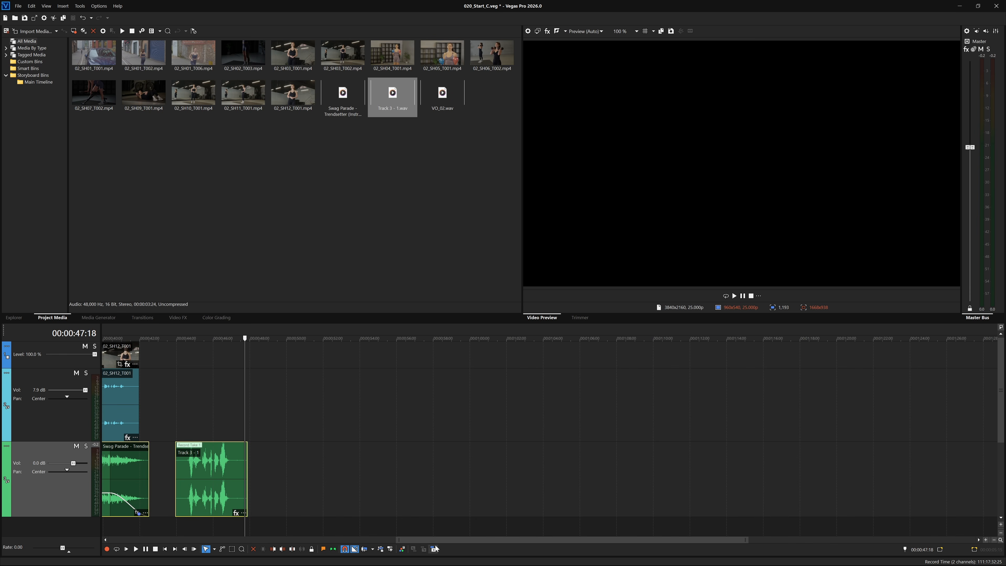
- Select the speech track near the start of the timeline and set its volume to 0.0 dB
{"action": "left_click_drag", "start_coordinate": [440, 538], "coordinate": [119, 556]}
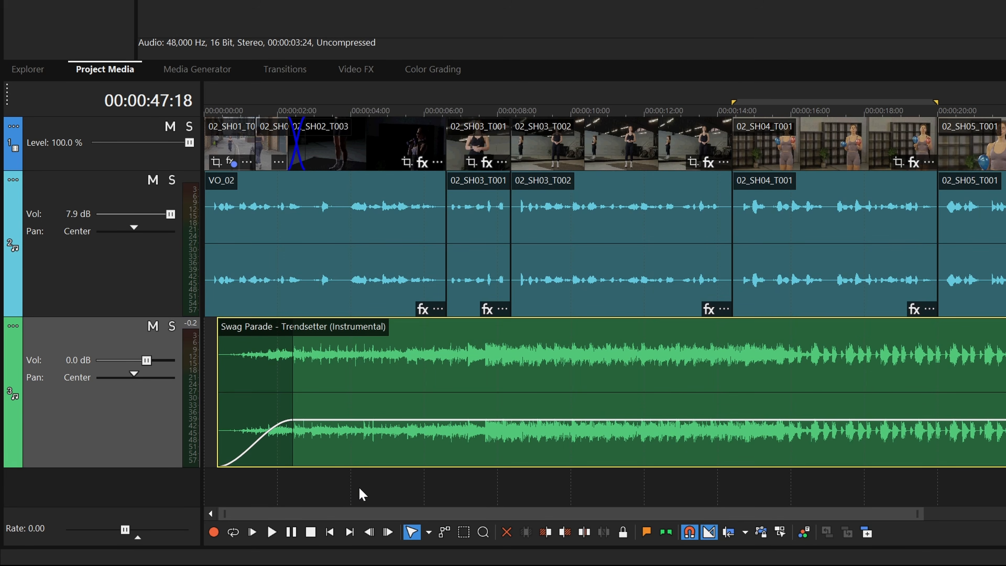
{"action": "left_click", "coordinate": [108, 295]}
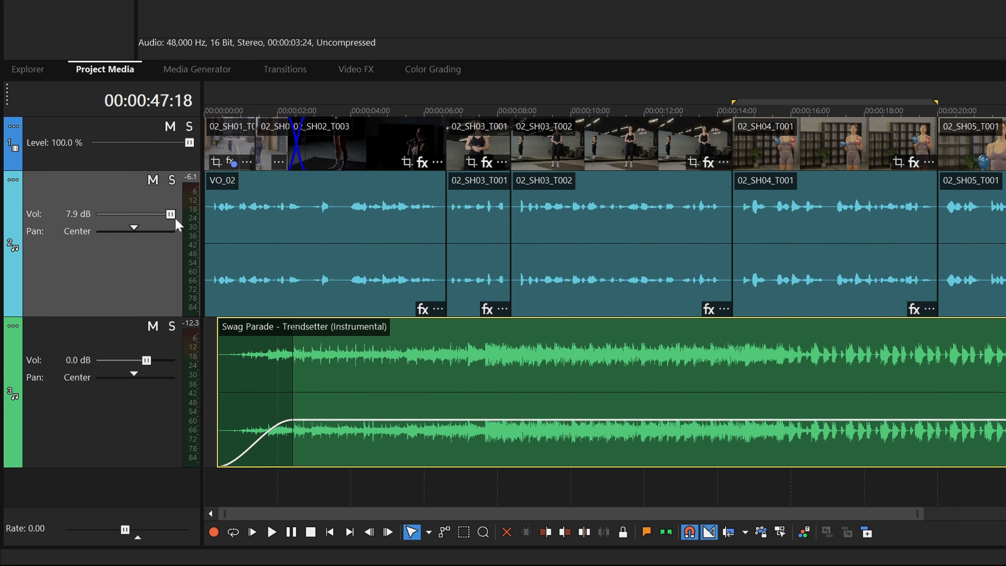
{"action": "left_click_drag", "start_coordinate": [172, 216], "coordinate": [140, 240]}
{"action": "double_click", "coordinate": [135, 229]}
- Try lower volume settings on the speech track during playback from 00:00:01:19, resetting the volume to 0.0 dB
{"action": "left_click", "coordinate": [268, 111]}
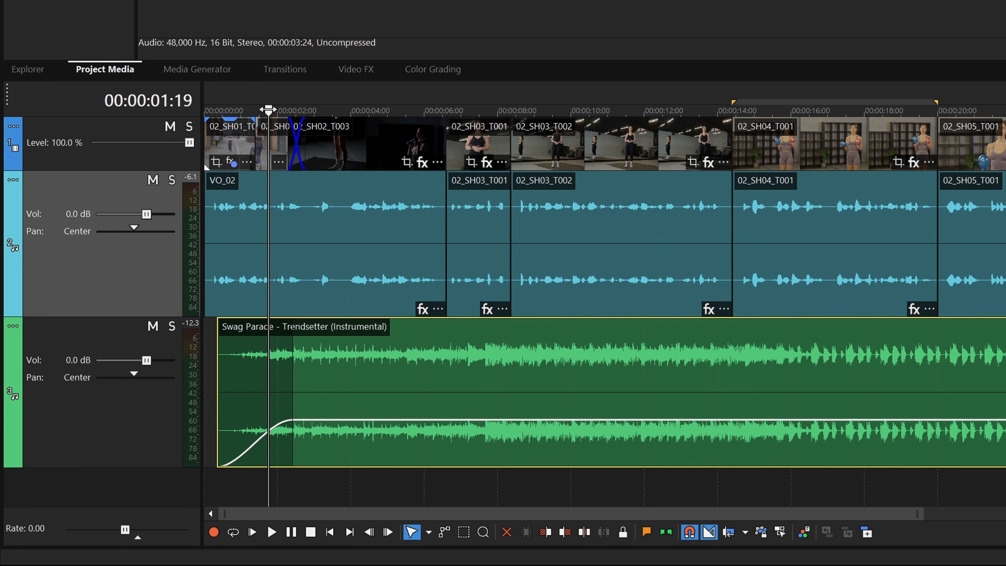
{"action": "mouse_move", "coordinate": [147, 214]}
{"action": "left_mouse_down"}
{"action": "mouse_move", "coordinate": [113, 215]}
{"action": "mouse_move", "coordinate": [173, 218]}
{"action": "mouse_move", "coordinate": [112, 214]}
{"action": "mouse_move", "coordinate": [128, 215]}
{"action": "left_mouse_up"}
{"action": "double_click", "coordinate": [128, 214]}
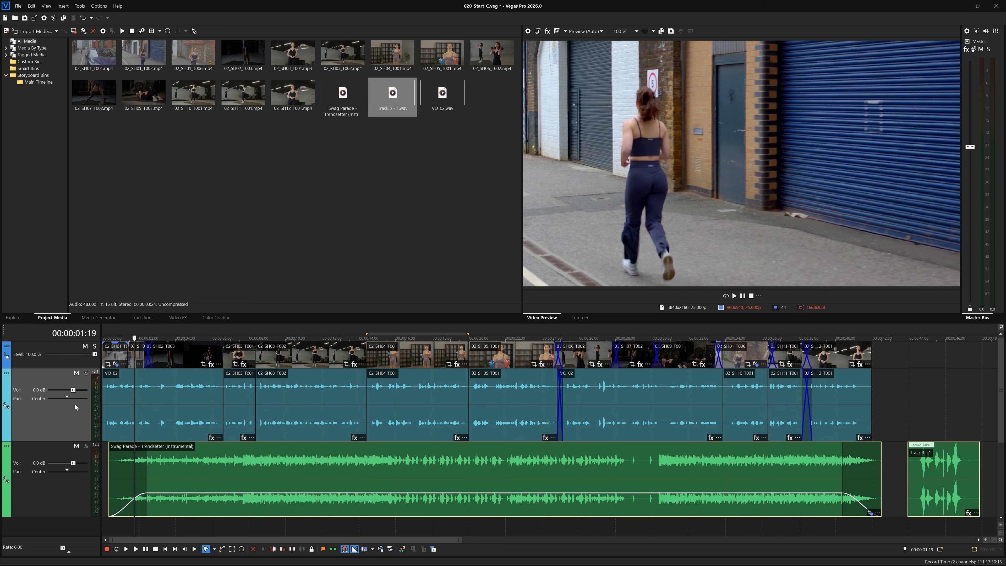
{"action": "key", "text": "space"}
{"action": "mouse_move", "coordinate": [73, 389]}
{"action": "left_mouse_down"}
{"action": "mouse_move", "coordinate": [60, 391]}
{"action": "mouse_move", "coordinate": [89, 395]}
{"action": "mouse_move", "coordinate": [67, 391]}
{"action": "left_mouse_up"}
{"action": "double_click", "coordinate": [67, 390]}
{"action": "key", "text": "space"}
- Insert a volume envelope on the speech track
{"action": "right_click", "coordinate": [36, 381]}
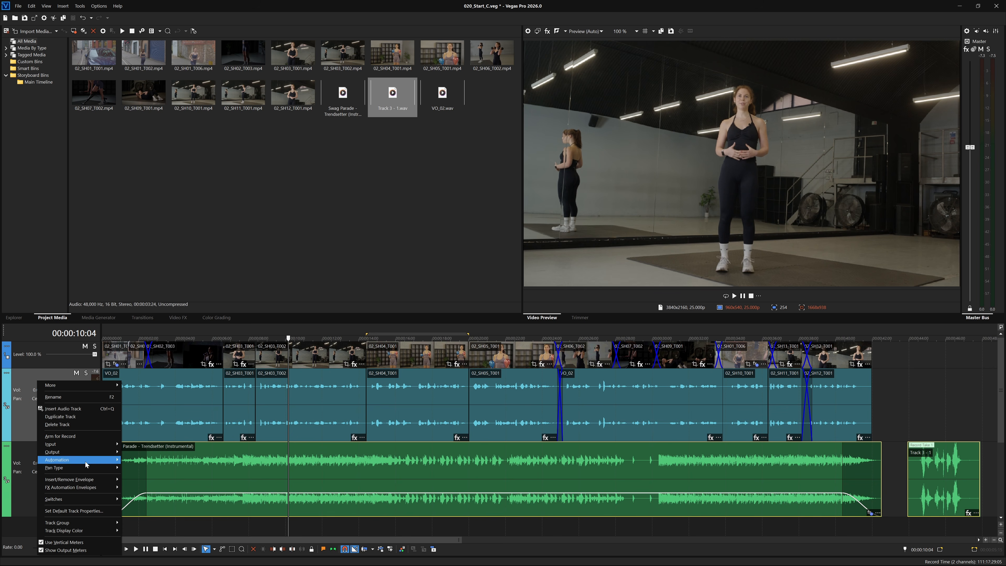
{"action": "mouse_move", "coordinate": [94, 480]}
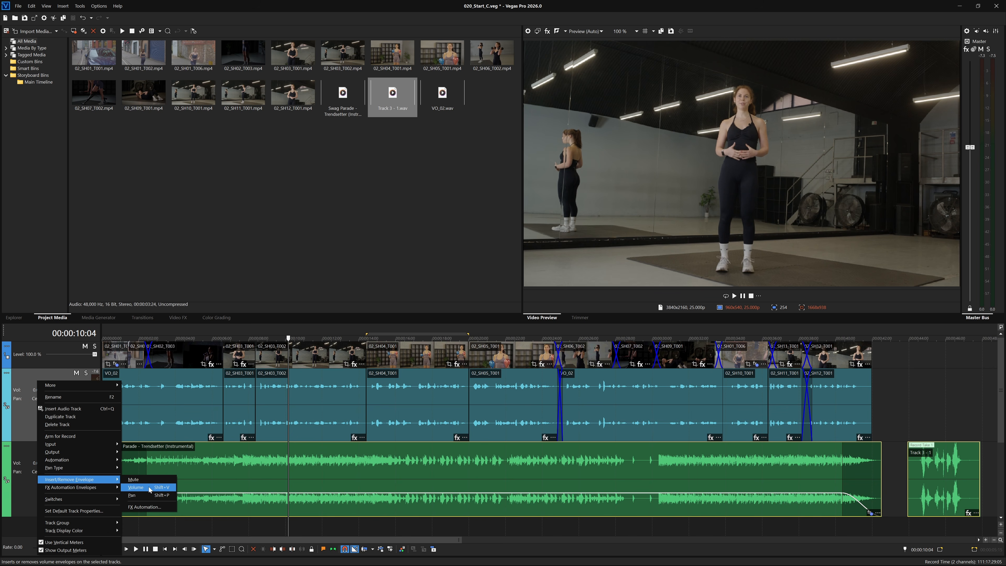
{"action": "left_click", "coordinate": [136, 487]}
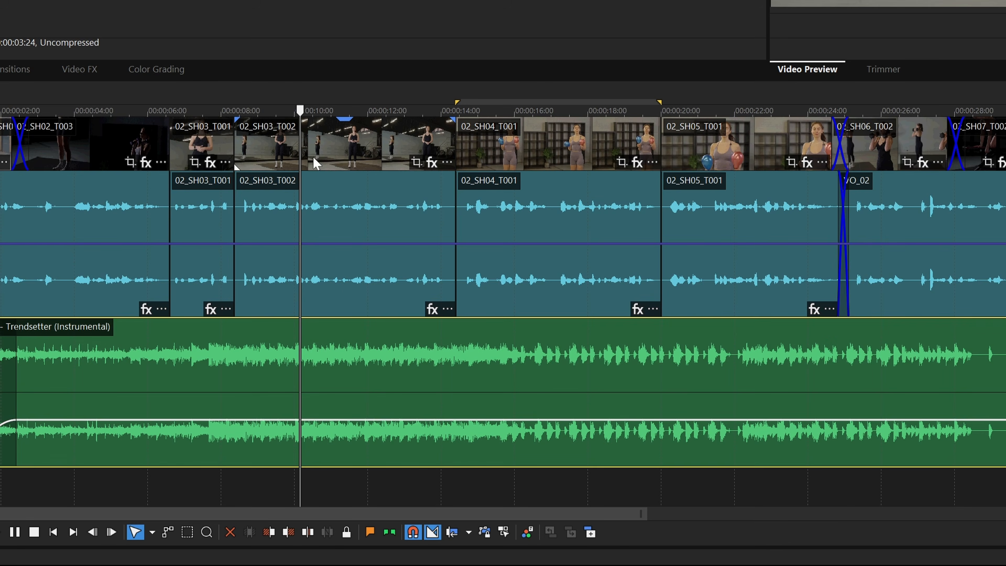
- Add envelope points on the speech track at about 6, 7, 10 and 11 seconds, raising the volume between the middle two
{"action": "left_click_drag", "start_coordinate": [288, 337], "coordinate": [237, 342]}
{"action": "left_click_drag", "start_coordinate": [197, 119], "coordinate": [140, 119]}
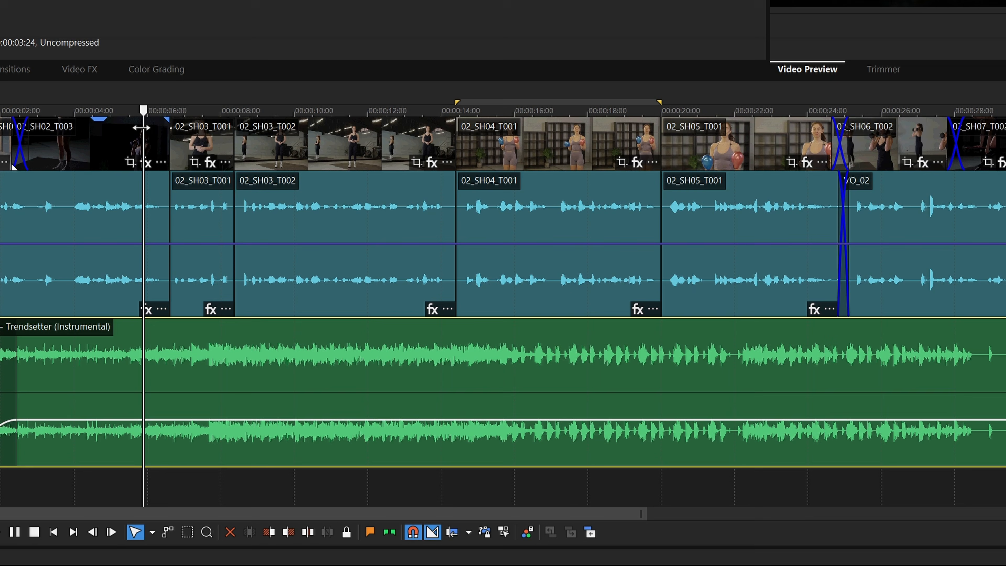
{"action": "double_click", "coordinate": [143, 245]}
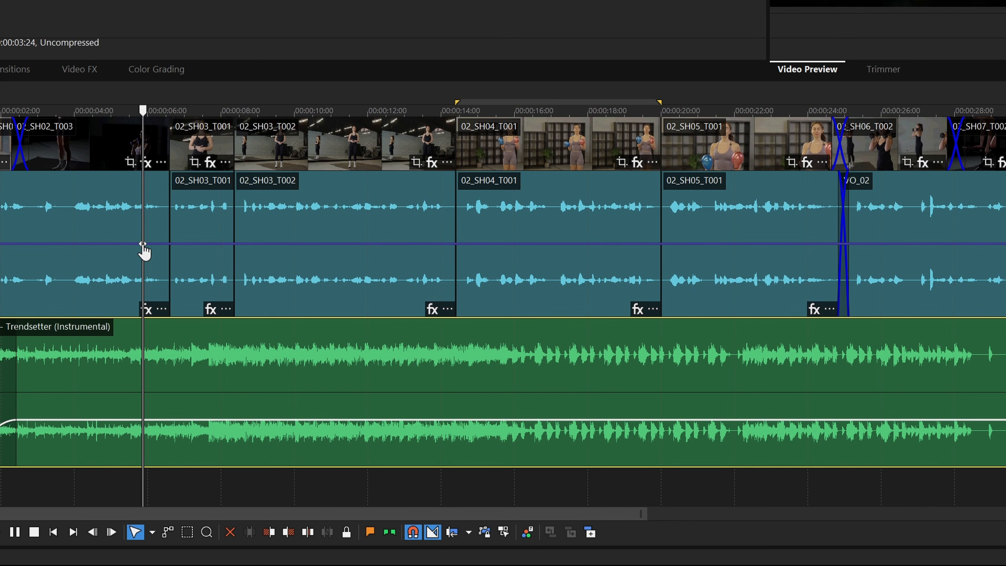
{"action": "left_click", "coordinate": [182, 248]}
{"action": "left_click_drag", "start_coordinate": [214, 244], "coordinate": [224, 221]}
{"action": "double_click", "coordinate": [292, 222]}
{"action": "double_click", "coordinate": [337, 223]}
{"action": "left_click_drag", "start_coordinate": [371, 223], "coordinate": [372, 246]}
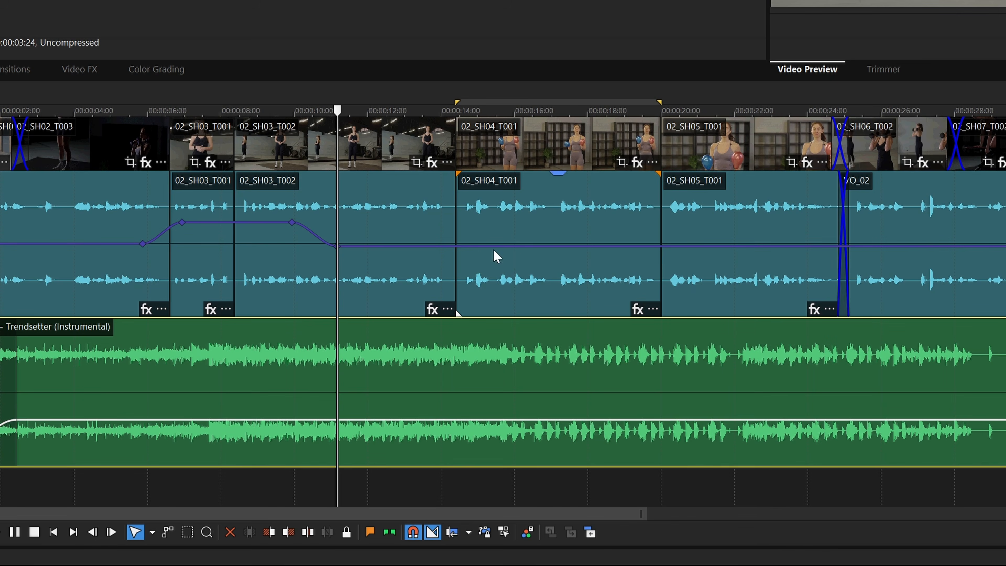
- Raise the volume envelope over the second part of the 02_SH04_T001 speech clip and apply the Hold fade type to the point starting it
{"action": "double_click", "coordinate": [504, 246]}
{"action": "left_click", "coordinate": [535, 246]}
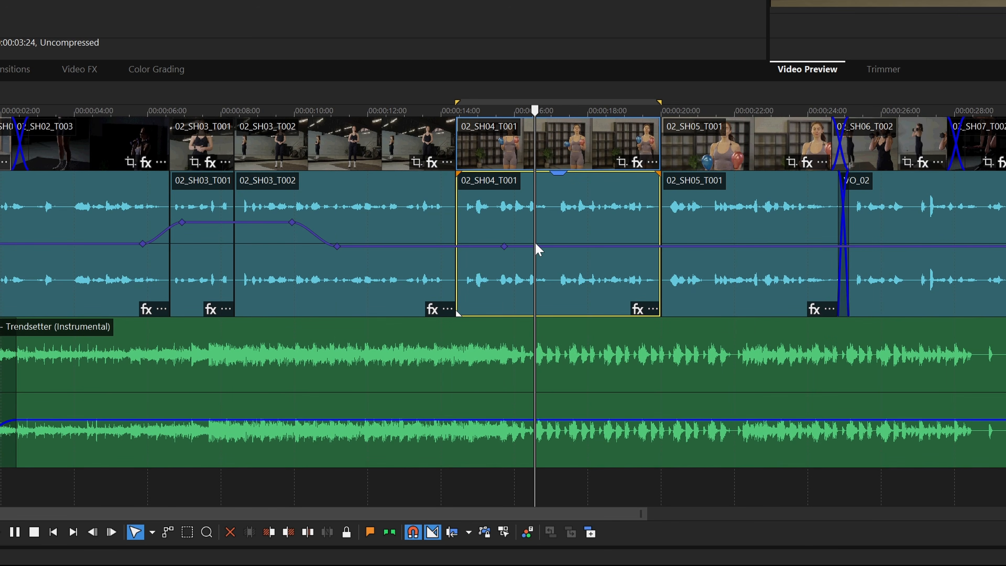
{"action": "left_click_drag", "start_coordinate": [582, 253], "coordinate": [578, 224]}
{"action": "right_click", "coordinate": [537, 223]}
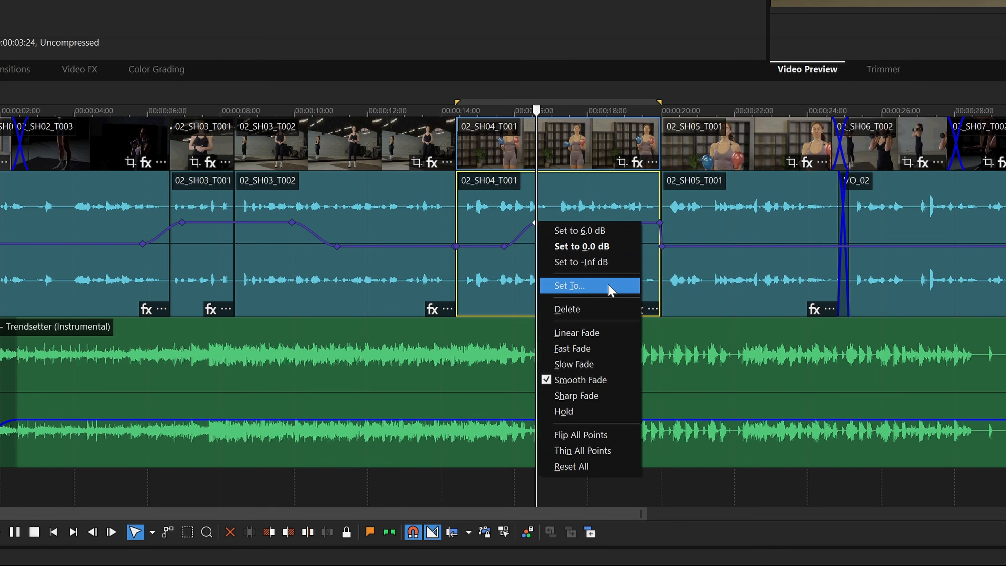
{"action": "left_click", "coordinate": [600, 412]}
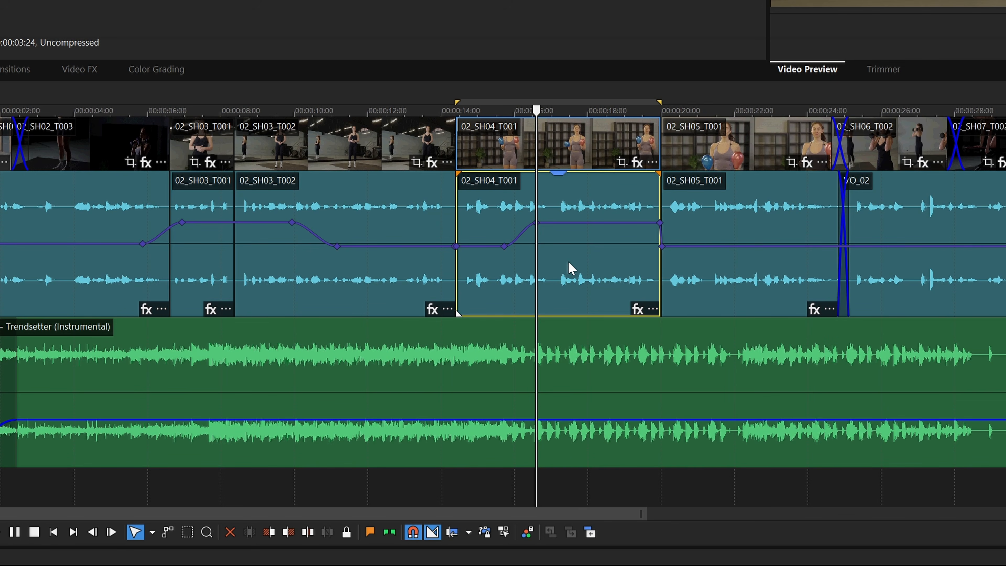
- Turn on locking of envelopes to events, with the playhead placed at 00:00:17:08
{"action": "mouse_move", "coordinate": [573, 269]}
{"action": "left_mouse_down"}
{"action": "mouse_move", "coordinate": [539, 265]}
{"action": "mouse_move", "coordinate": [606, 274]}
{"action": "mouse_move", "coordinate": [516, 270]}
{"action": "mouse_move", "coordinate": [607, 281]}
{"action": "mouse_move", "coordinate": [570, 278]}
{"action": "left_mouse_up"}
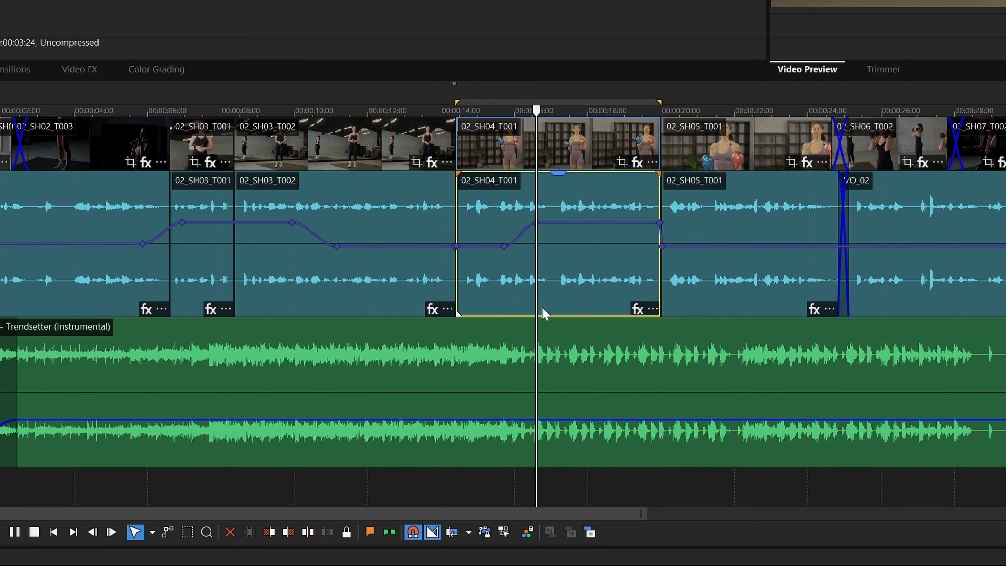
{"action": "mouse_move", "coordinate": [549, 293]}
{"action": "left_mouse_down"}
{"action": "mouse_move", "coordinate": [757, 293]}
{"action": "mouse_move", "coordinate": [552, 292]}
{"action": "left_mouse_up"}
{"action": "left_click_drag", "start_coordinate": [535, 110], "coordinate": [562, 145]}
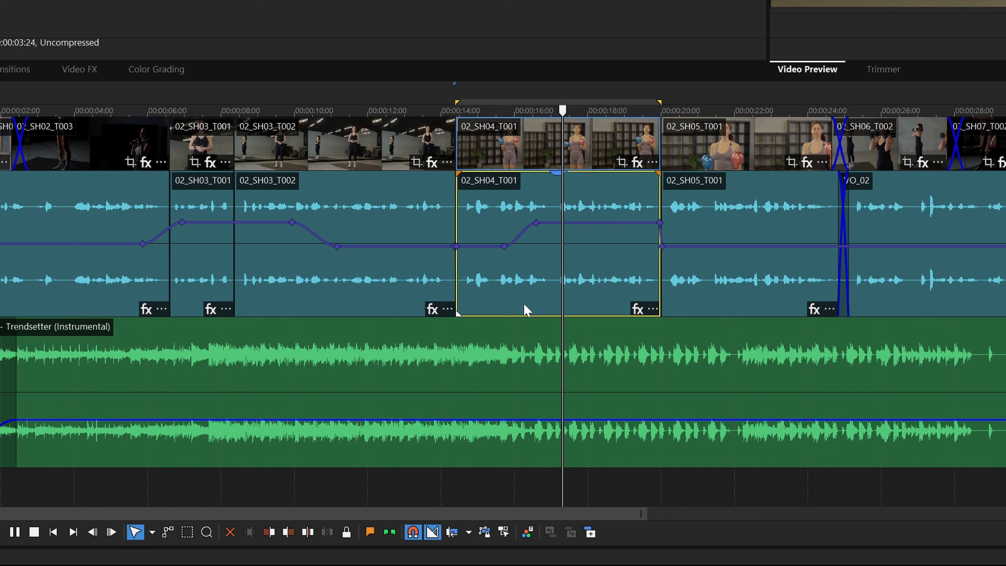
{"action": "left_click", "coordinate": [485, 532]}
{"action": "mouse_move", "coordinate": [579, 270]}
{"action": "left_mouse_down"}
{"action": "mouse_move", "coordinate": [554, 275]}
{"action": "mouse_move", "coordinate": [655, 269]}
{"action": "mouse_move", "coordinate": [588, 270]}
{"action": "left_mouse_up"}
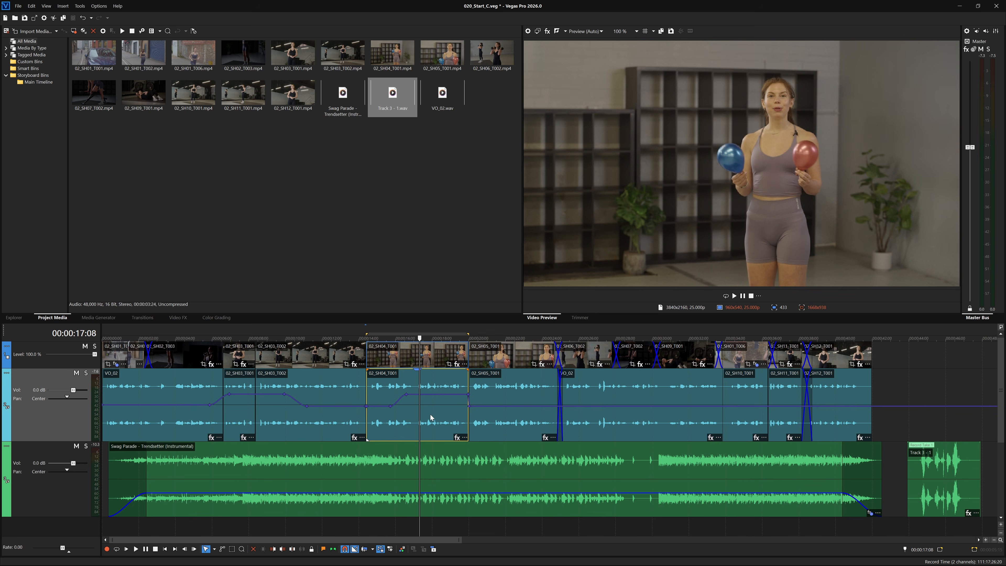
- Play the edit from early in the 02_SH02_T003 clip and raise the master bus output fader to about 2.2 dB
{"action": "left_click_drag", "start_coordinate": [421, 338], "coordinate": [186, 347]}
{"action": "key", "text": "space"}
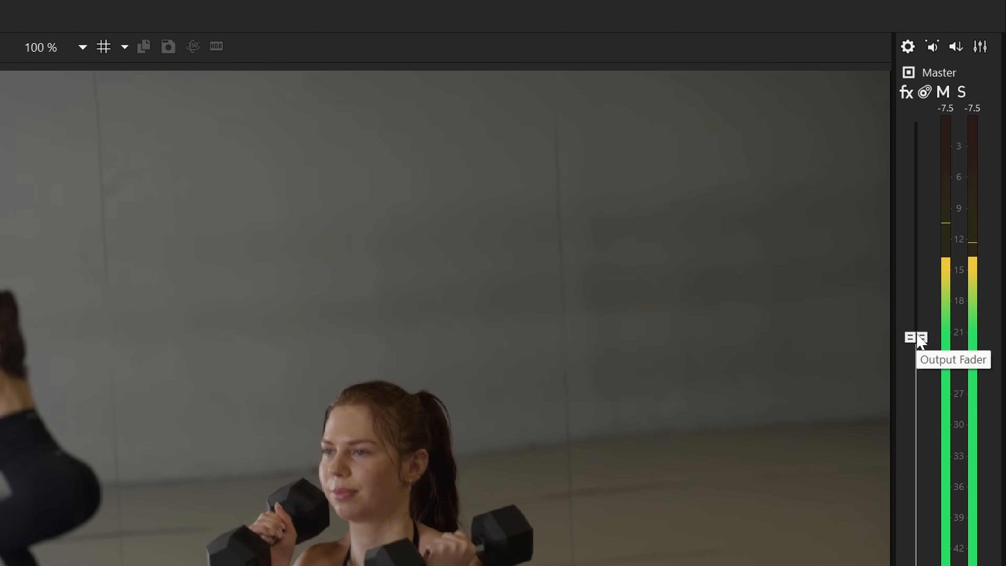
{"action": "left_click_drag", "start_coordinate": [918, 340], "coordinate": [929, 263]}
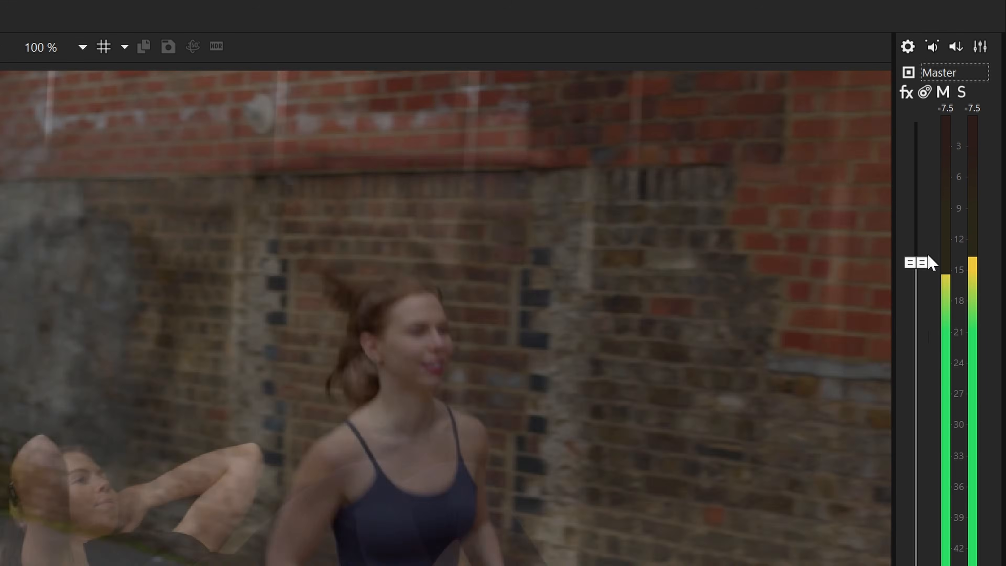
{"action": "left_click_drag", "start_coordinate": [927, 257], "coordinate": [928, 249]}
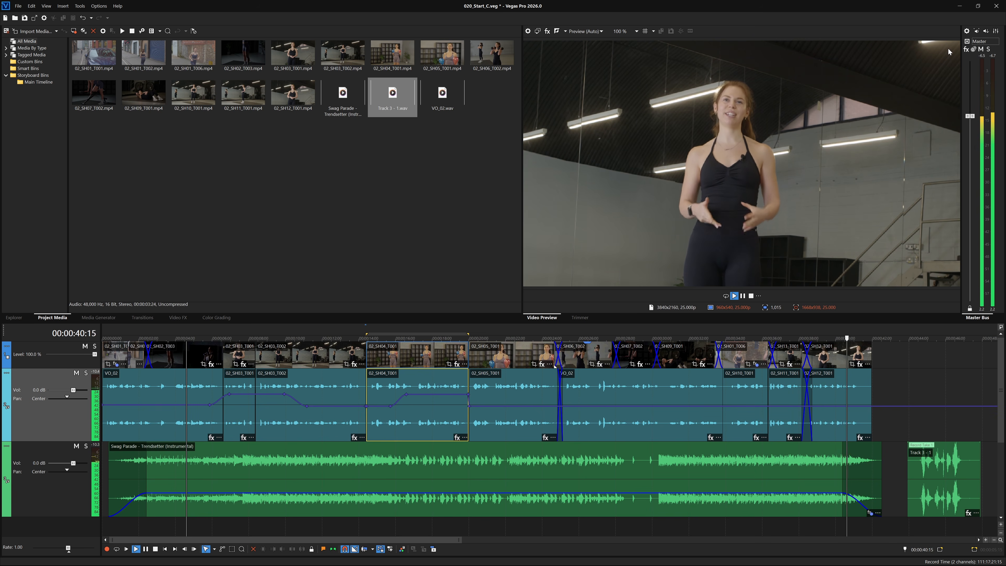
{"action": "key", "text": "space"}
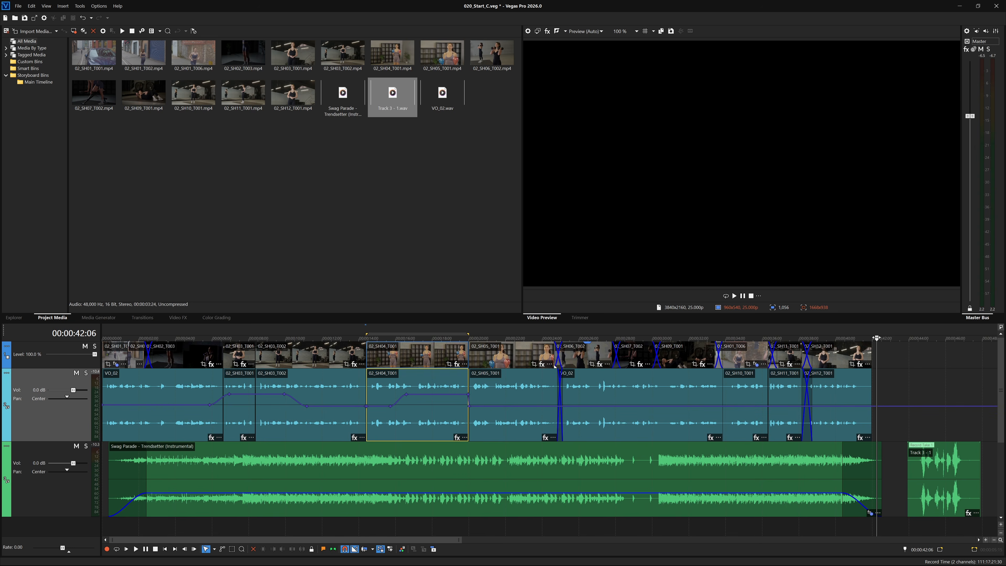
{"action": "left_click", "coordinate": [825, 332]}
{"action": "left_click", "coordinate": [577, 332]}
{"action": "left_click", "coordinate": [302, 332]}
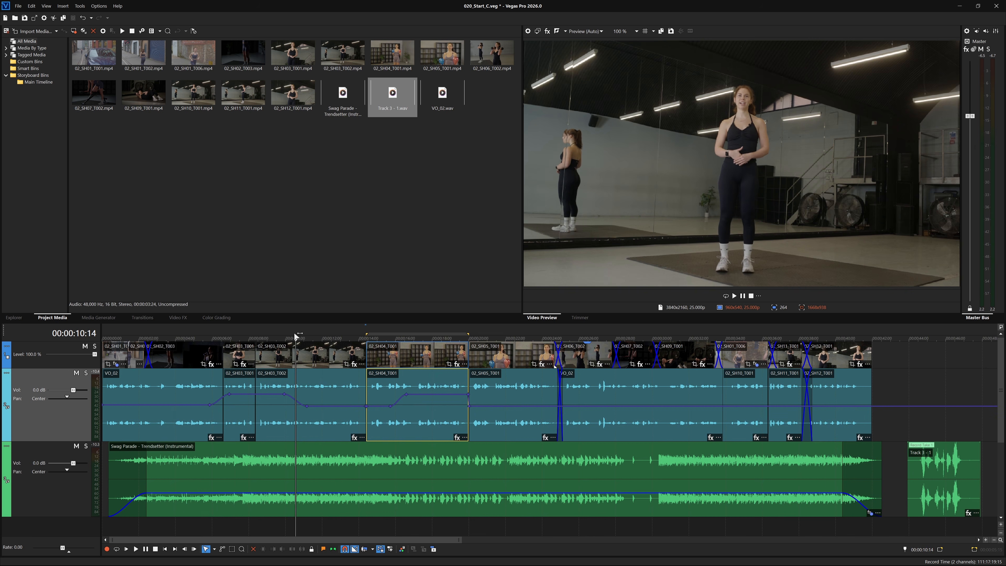